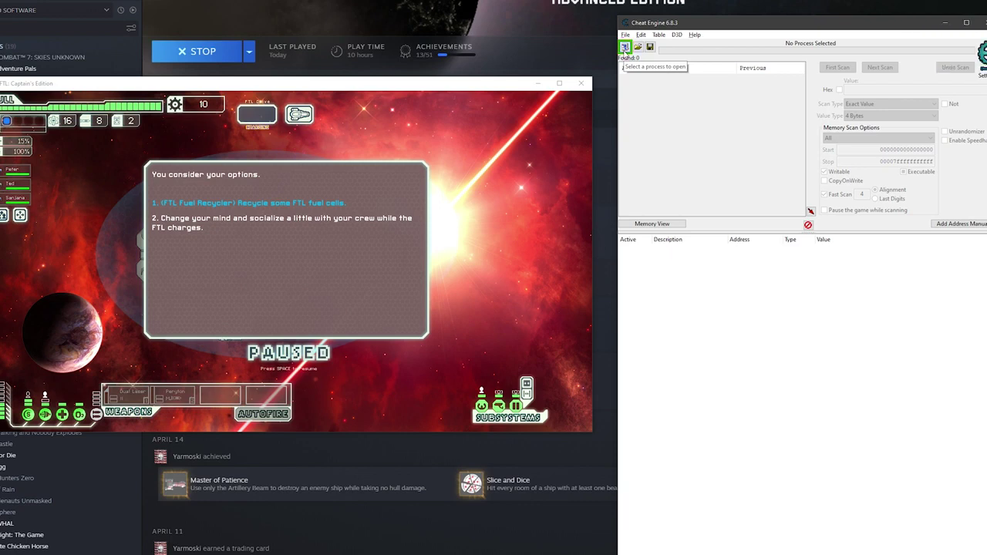
Attach Cheat Engine to FTL: Captain's Edition (FTLGame.exe) from the Process List.
click(625, 47)
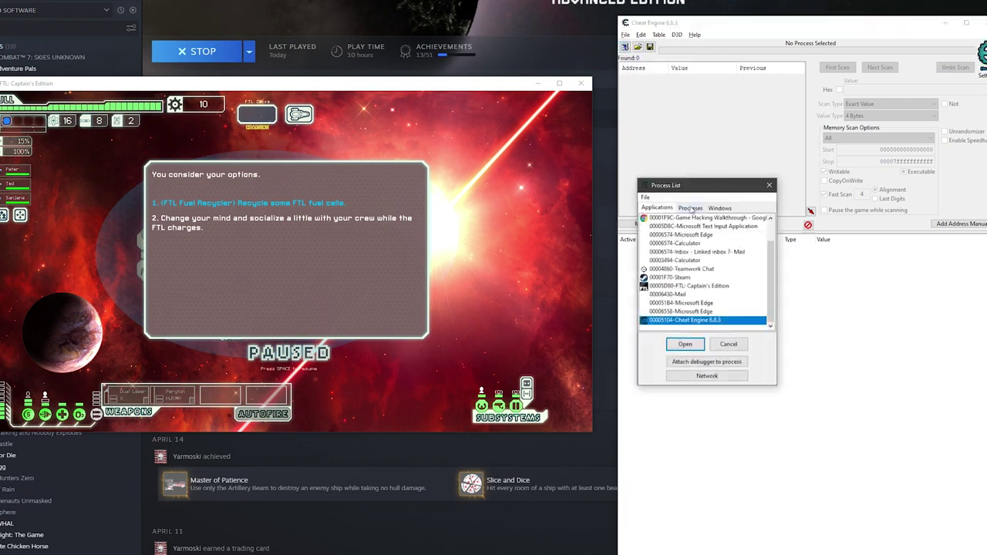
click(680, 286)
click(684, 344)
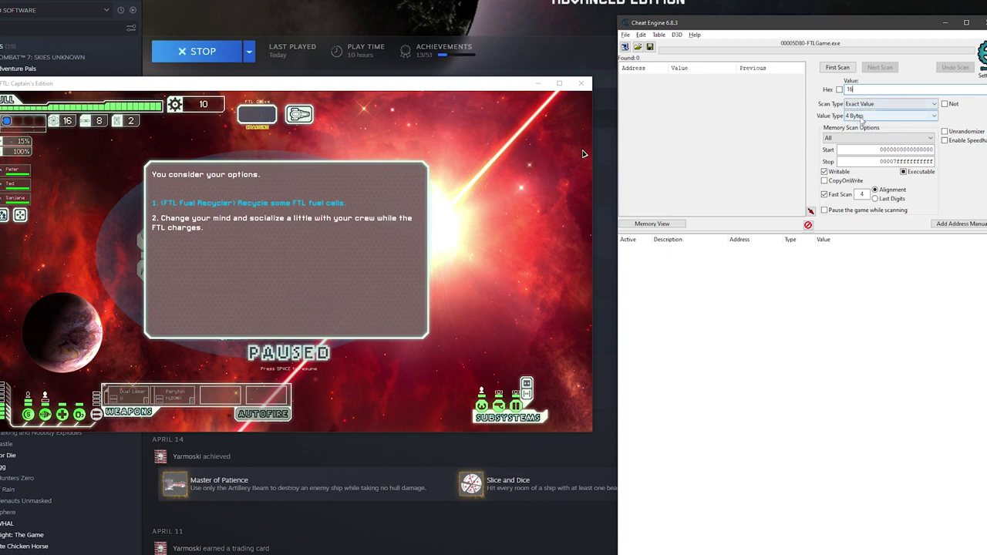
Run a first scan for fuel value 16, then recycle fuel cells in FTL to reach 18.
click(837, 67)
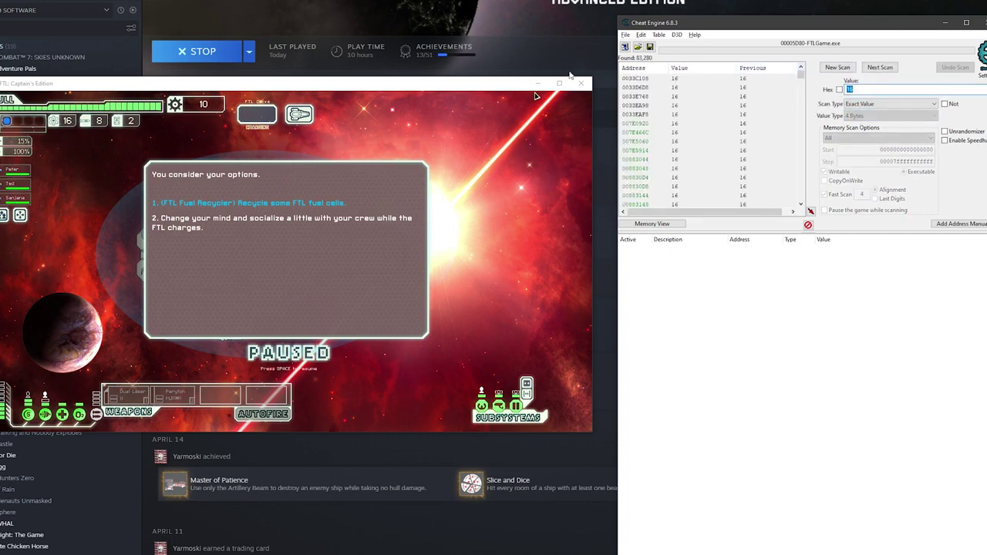
click(227, 204)
click(182, 228)
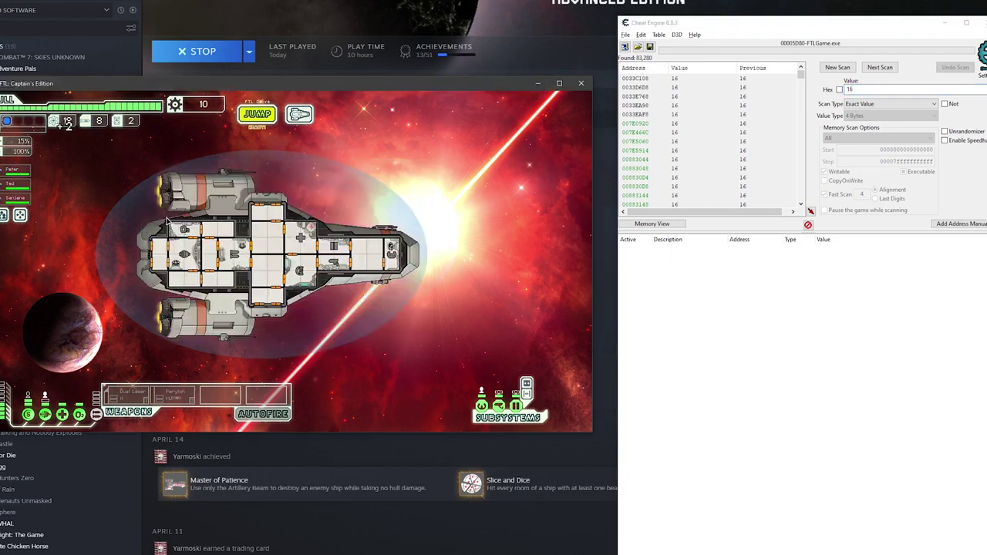
Next-scan for 18 to narrow to two addresses and add both to the address list.
key(alt+Tab)
text(18)
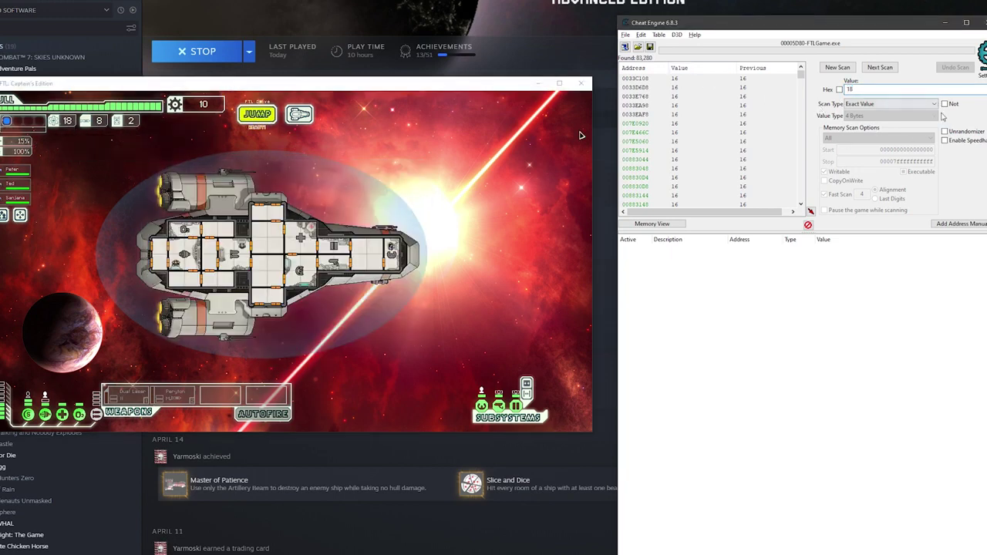
key(Return)
double_click(679, 78)
double_click(671, 88)
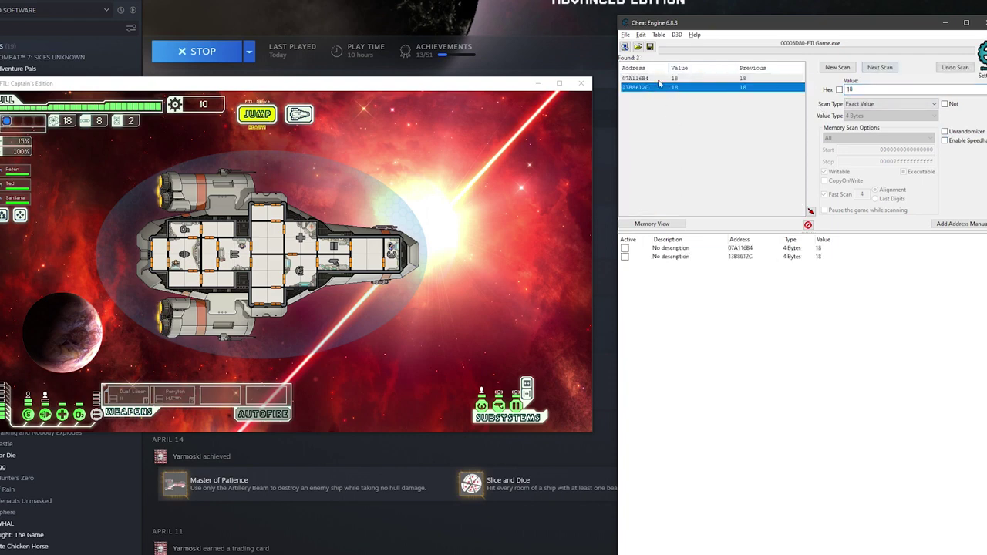
Set both fuel address values to 50 so FTL shows 50 fuel.
double_click(822, 247)
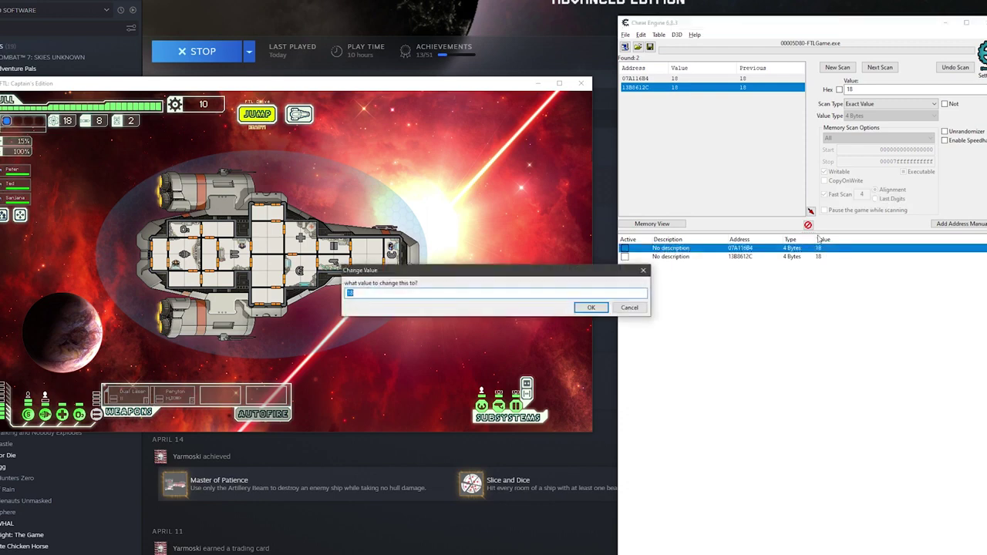
key(Return)
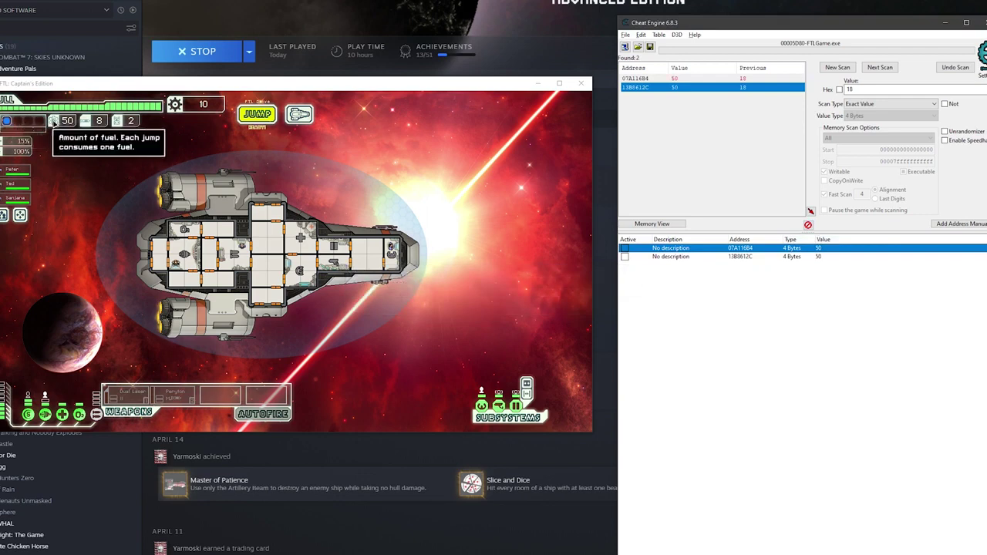
click(828, 258)
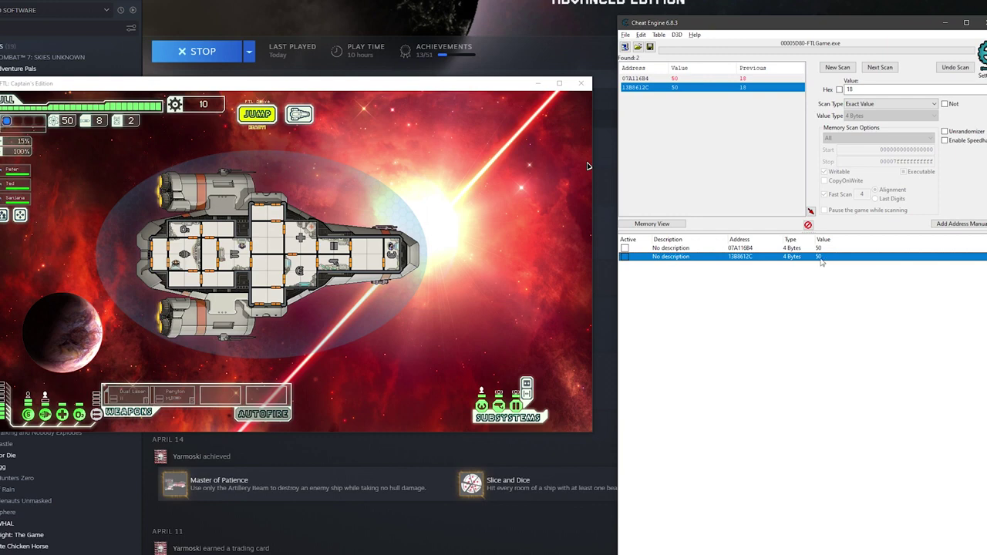
double_click(821, 260)
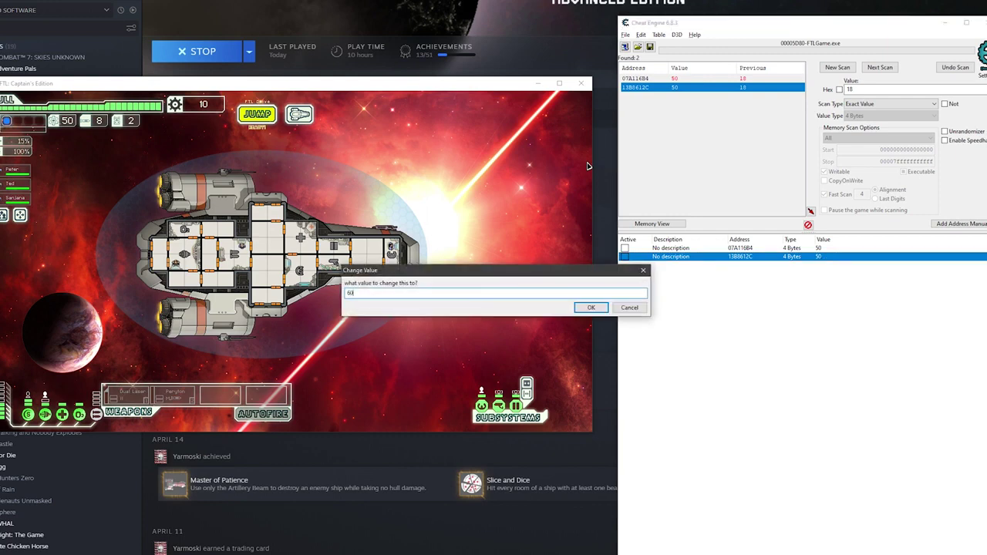
key(Return)
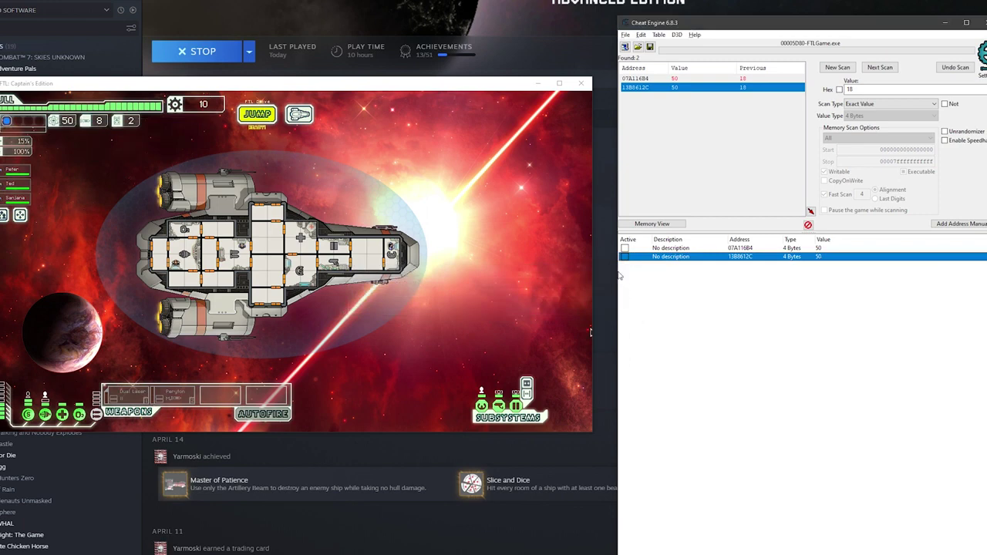
Delete both fuel entries from the cheat table.
key(Delete)
key(Return)
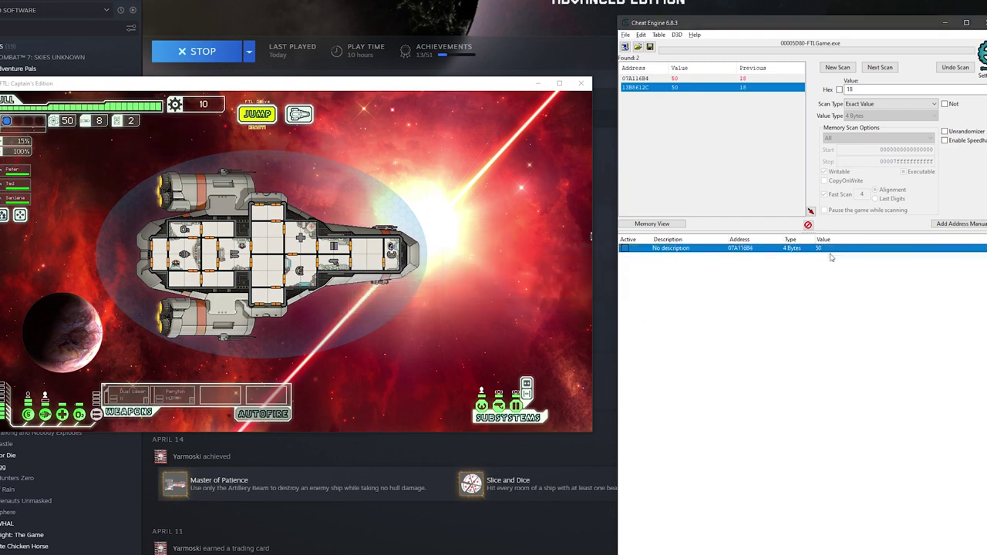
key(Delete)
key(Return)
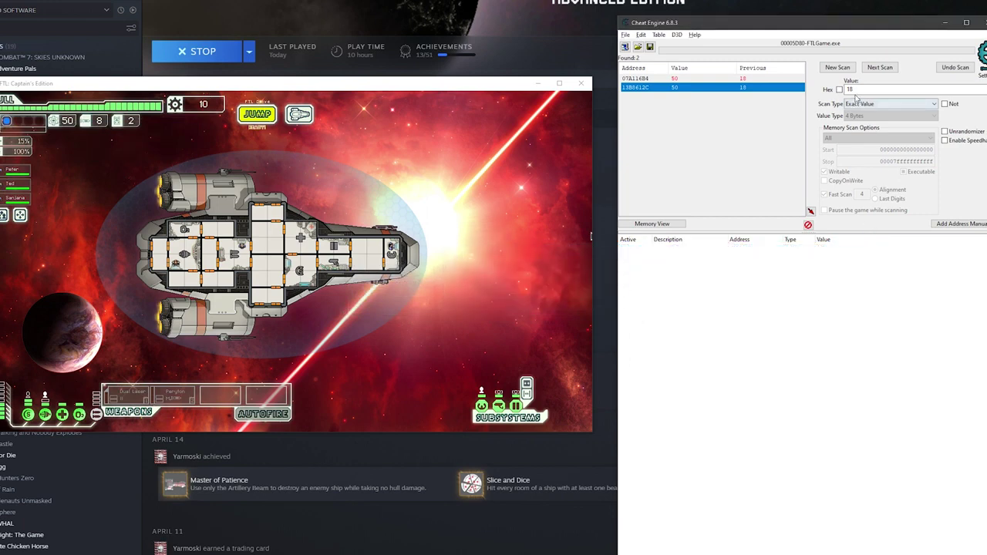
Reset the scan, power the Dual Laser, and first-scan All types for Unknown initial value.
click(837, 67)
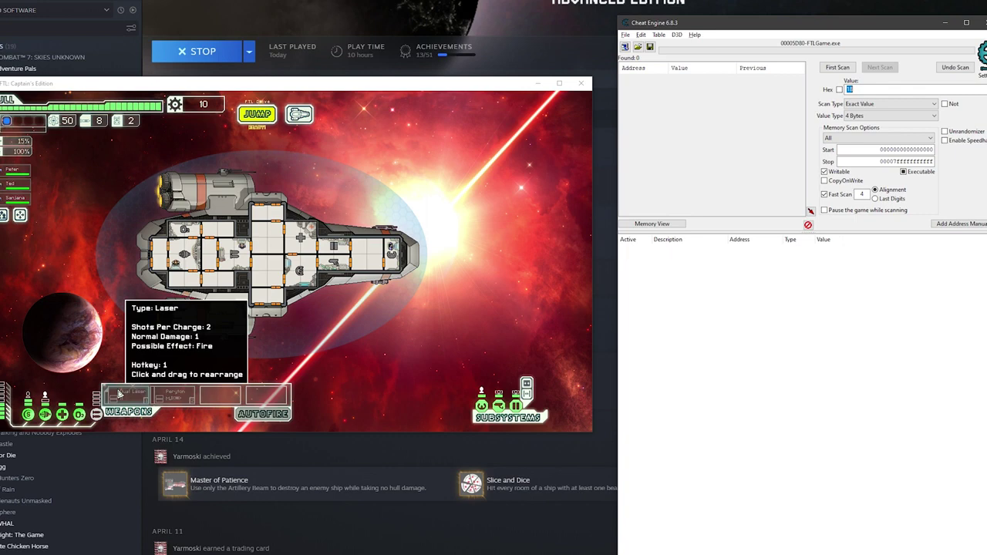
click(119, 395)
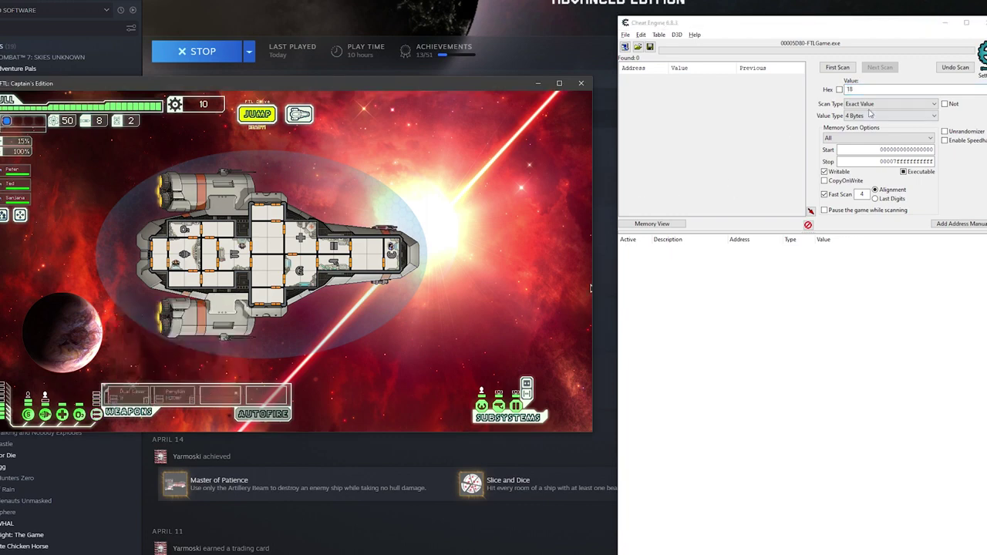
click(859, 116)
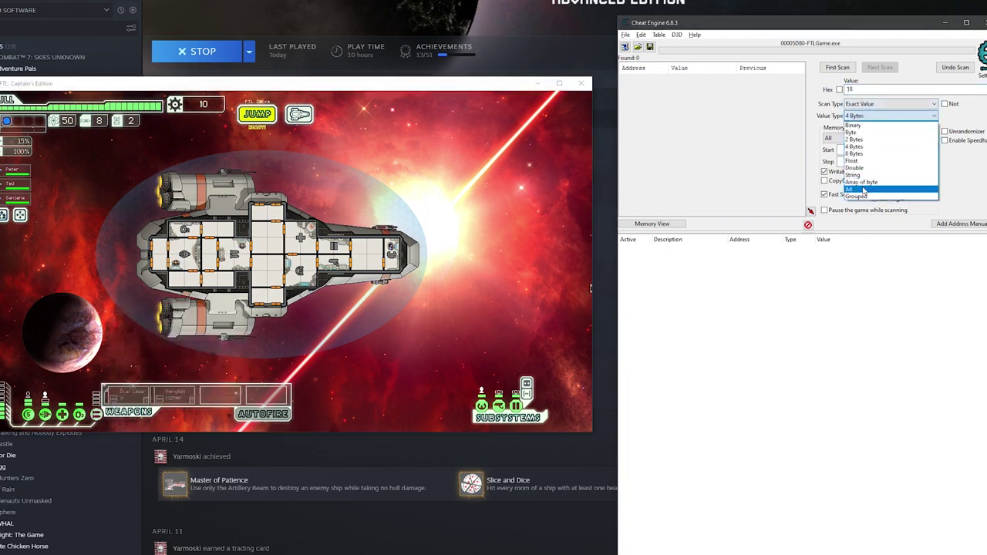
click(863, 189)
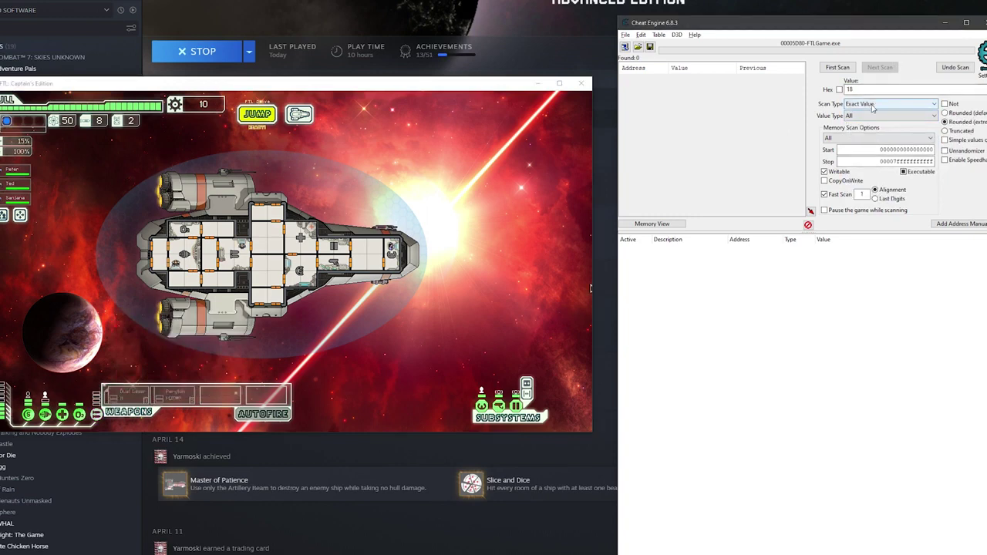
click(873, 108)
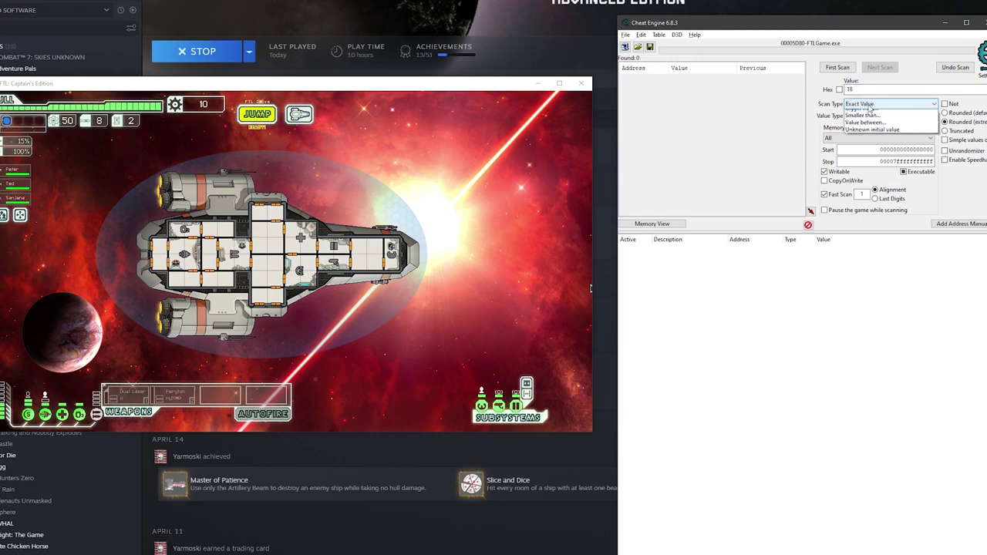
click(871, 142)
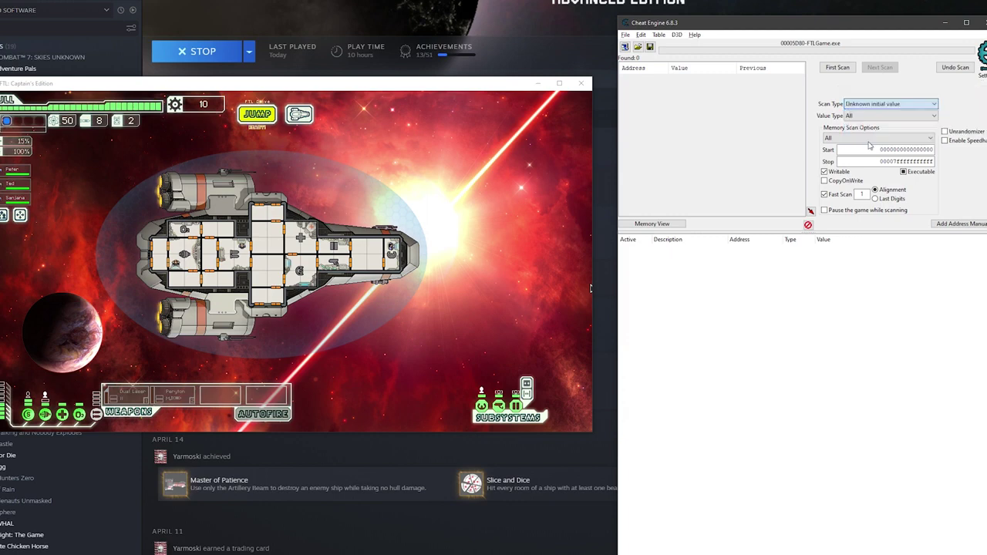
click(838, 68)
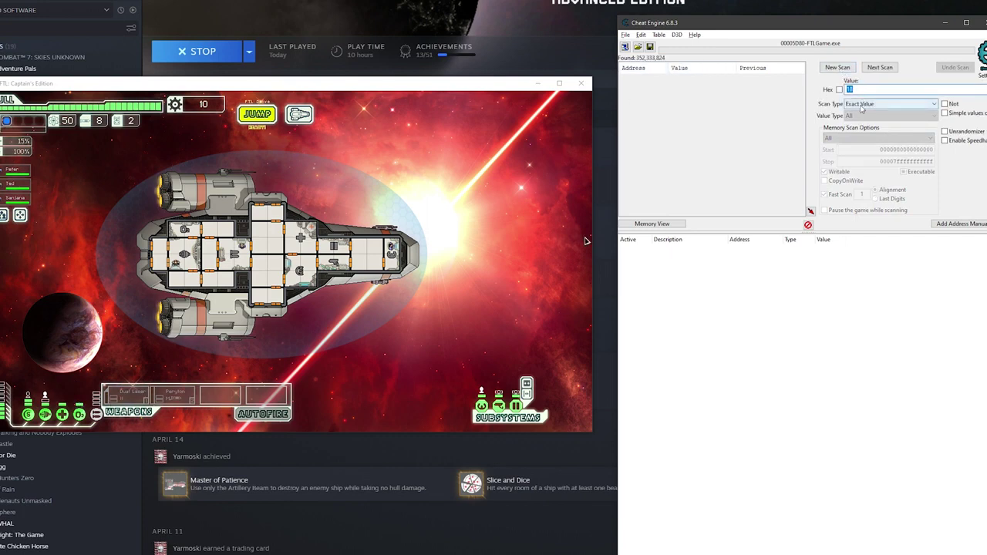
click(856, 103)
Run repeated Increased value next scans while the Dual Laser charges, leaving 2,030 addresses.
click(870, 146)
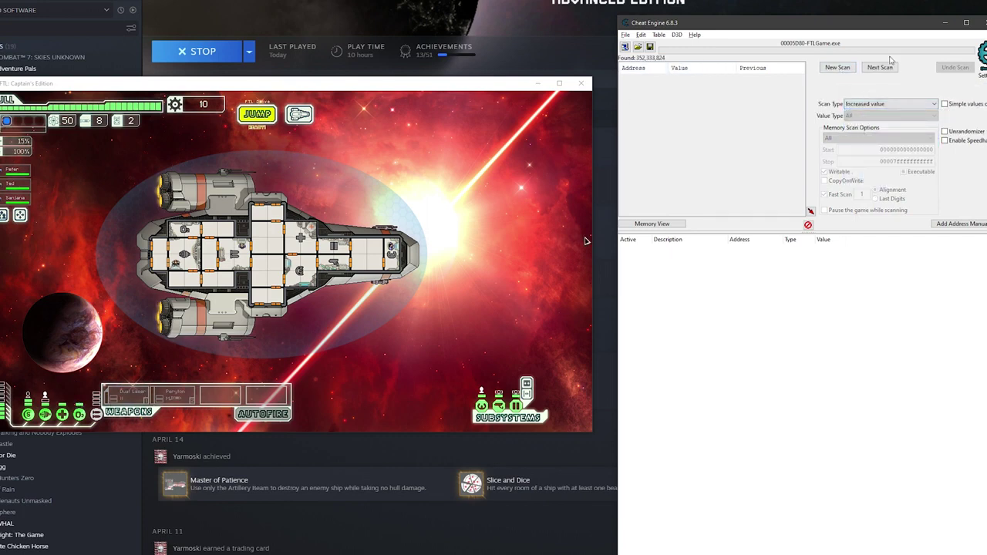
click(127, 402)
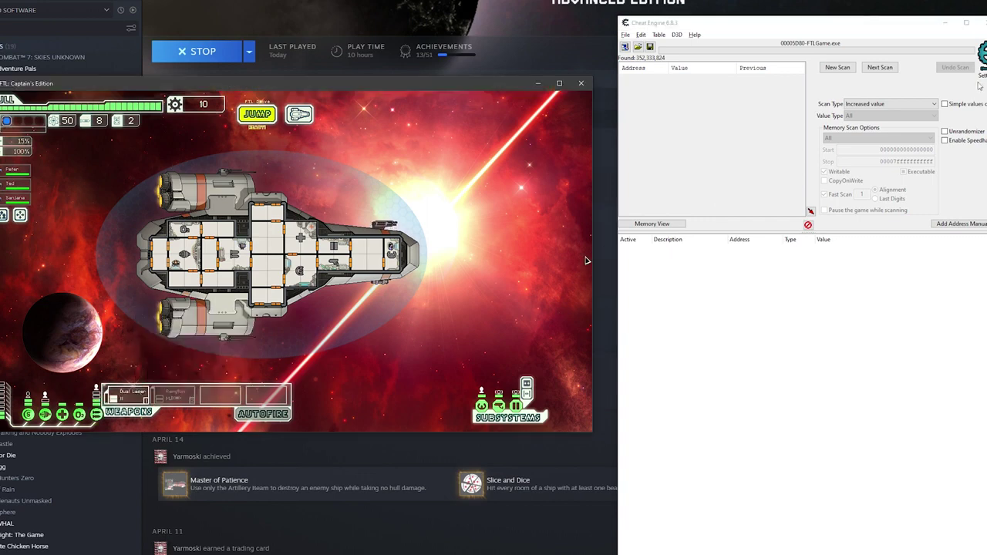
click(880, 68)
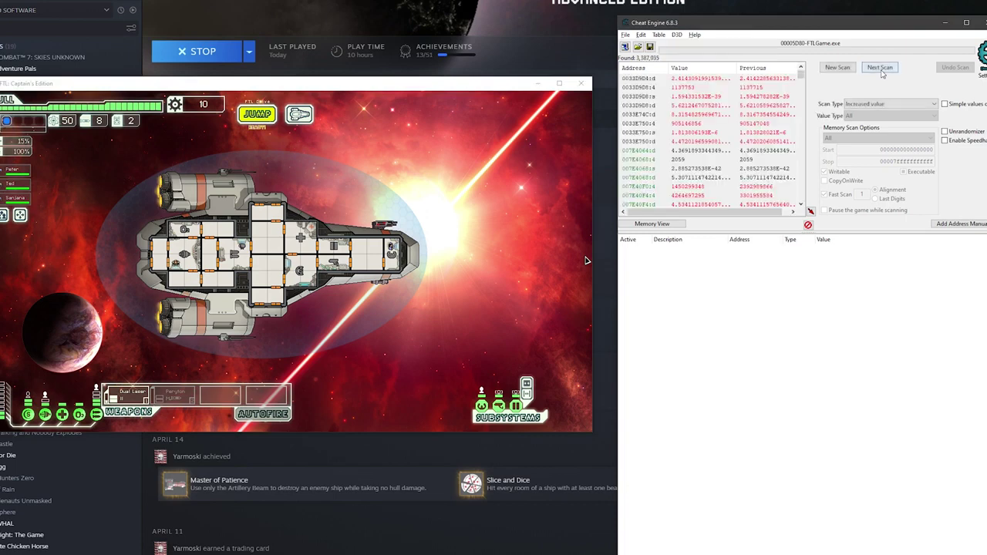
click(881, 69)
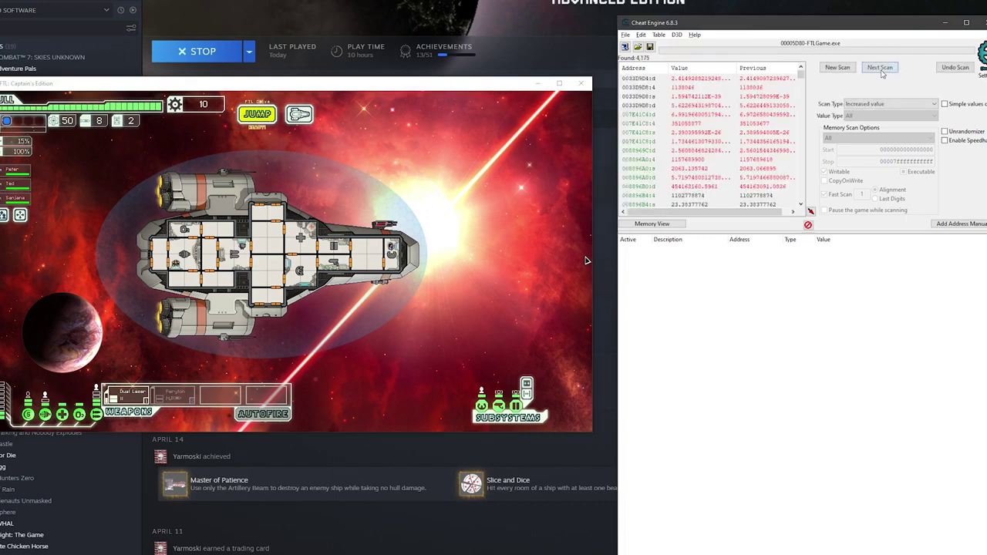
click(881, 69)
click(880, 68)
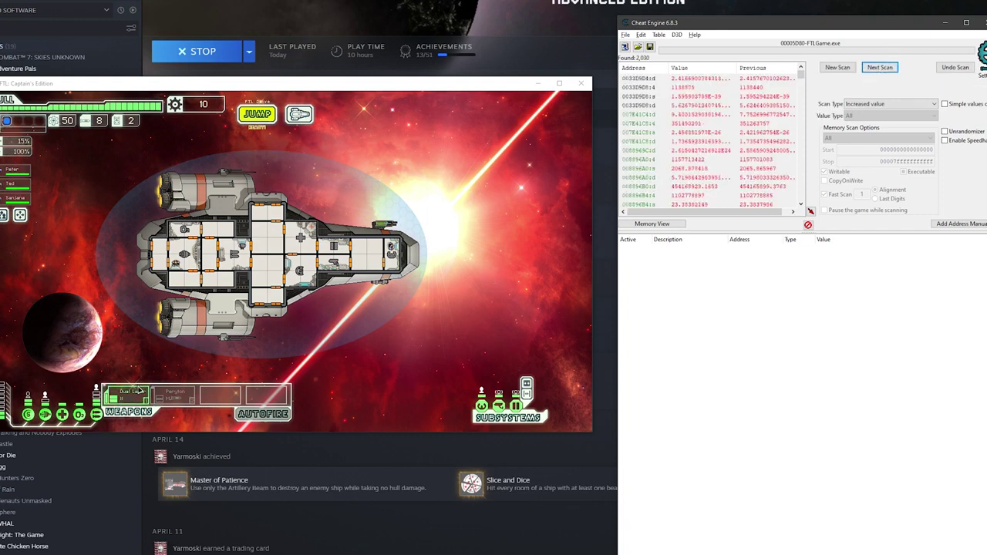
Depower the Dual Laser and switch the scan type back to Exact Value.
key(alt+Tab)
click(891, 103)
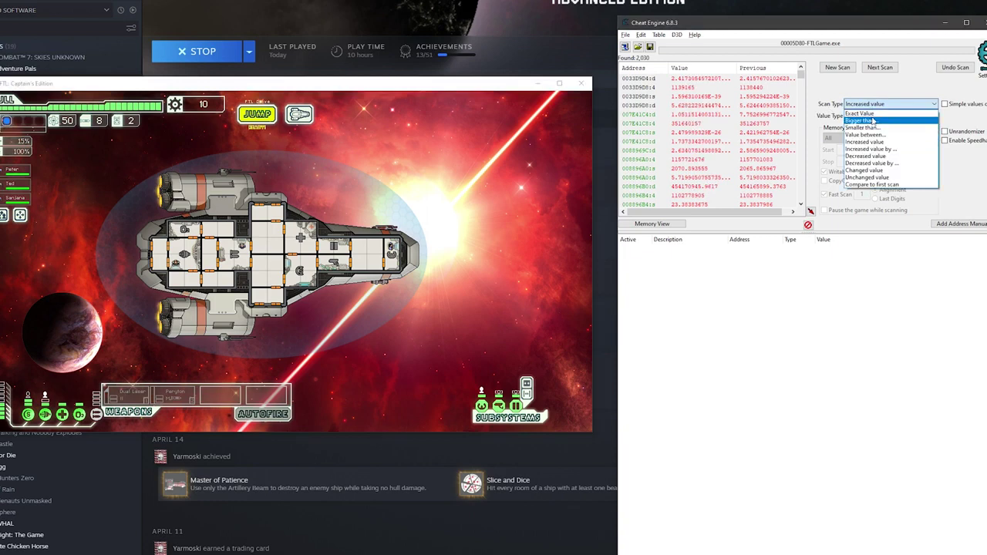
click(864, 113)
key(Tab)
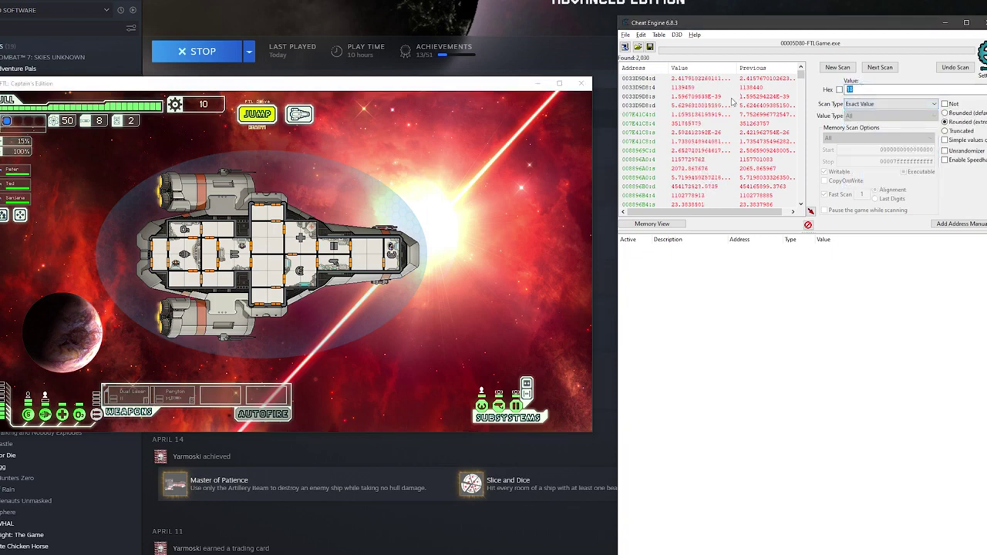
Next-scan for exact value 0, then repower the laser and run four Increased value scans.
text(0)
click(895, 71)
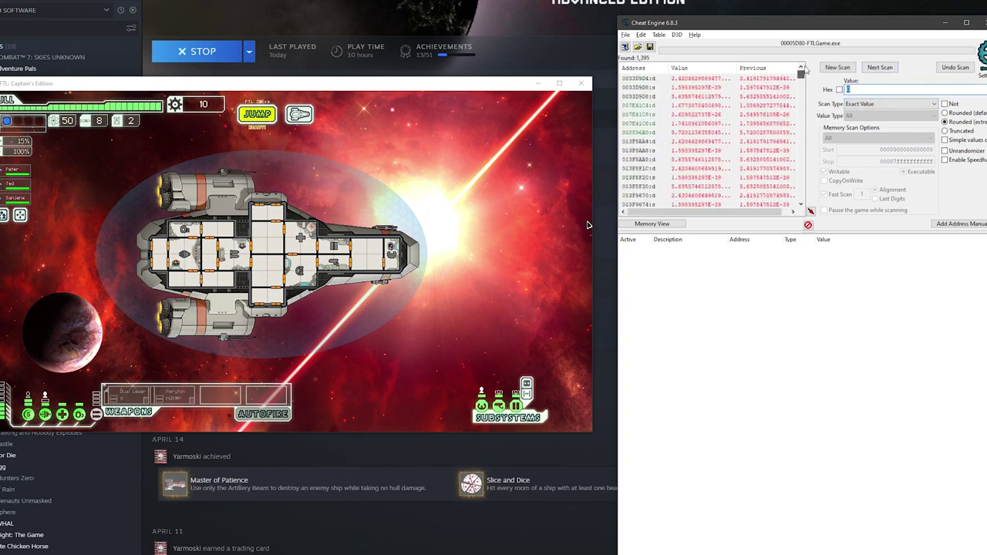
click(127, 395)
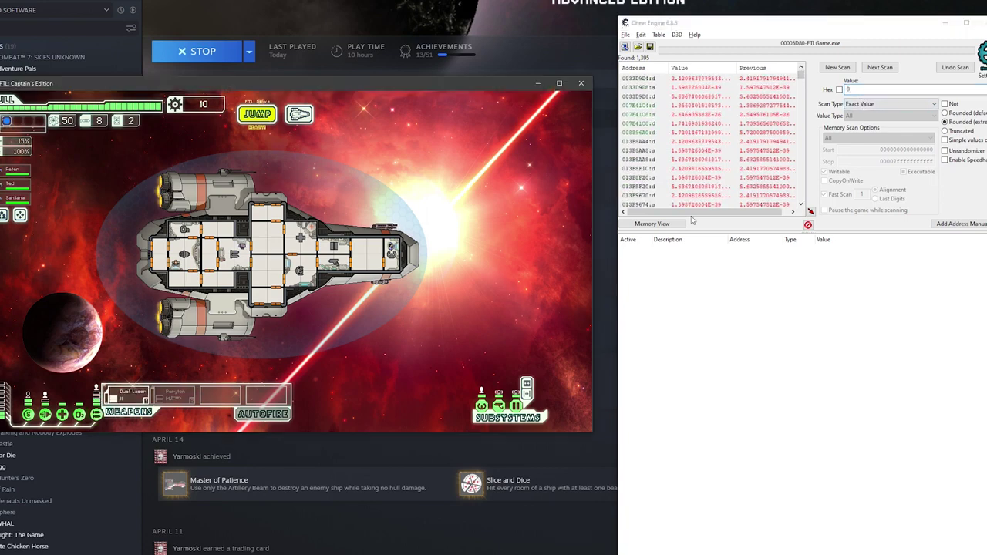
click(881, 104)
click(877, 142)
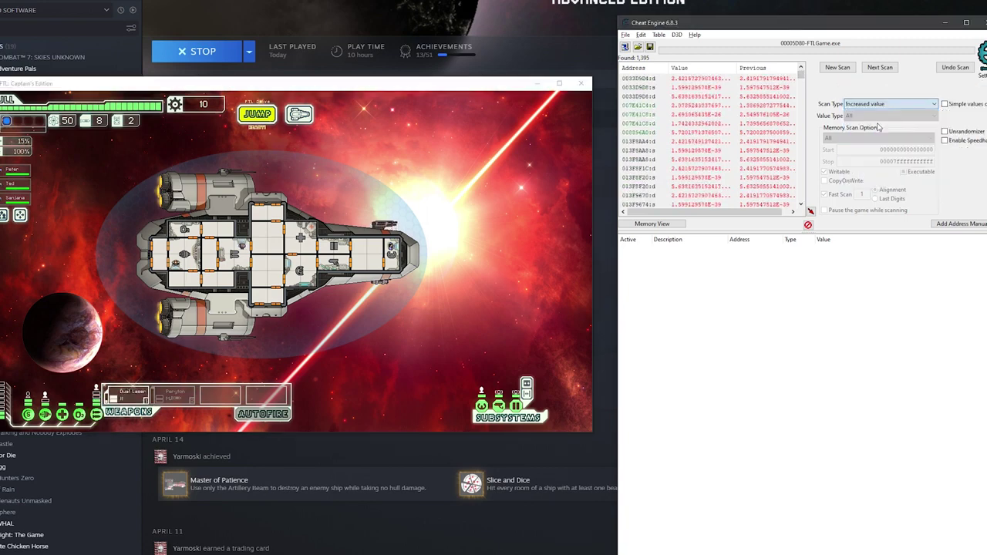
click(881, 67)
click(882, 67)
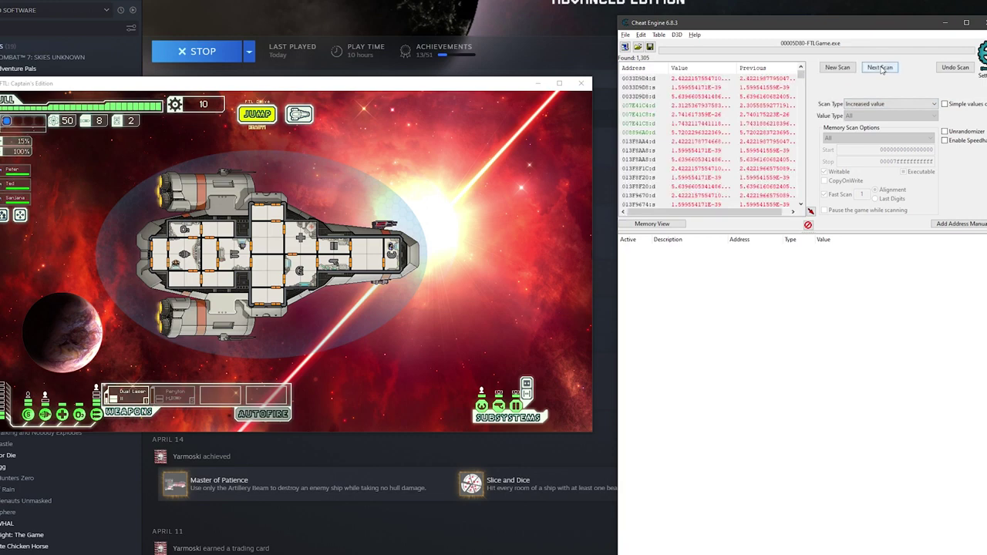
click(881, 68)
click(881, 67)
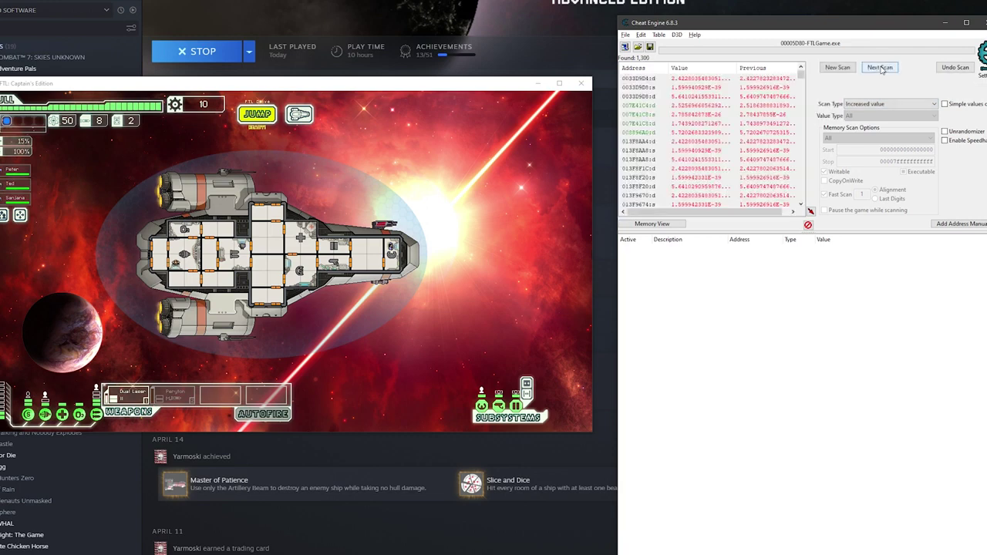
Pause and resume FTL, rescan for exact value 0, then clear results with New Scan.
click(142, 395)
key(space)
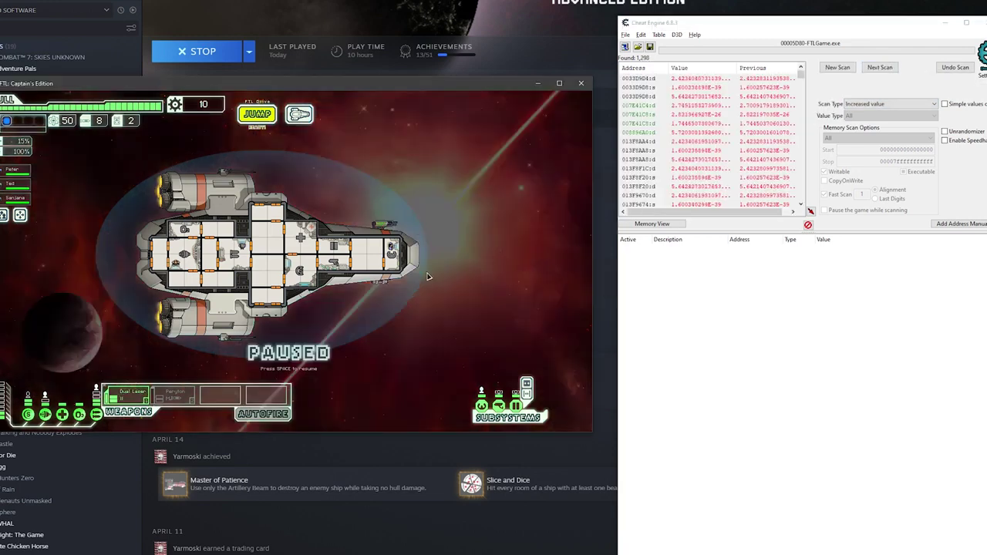
key(space)
mouse_move(800, 74)
mouse_down()
mouse_move(795, 196)
mouse_move(807, 77)
mouse_up()
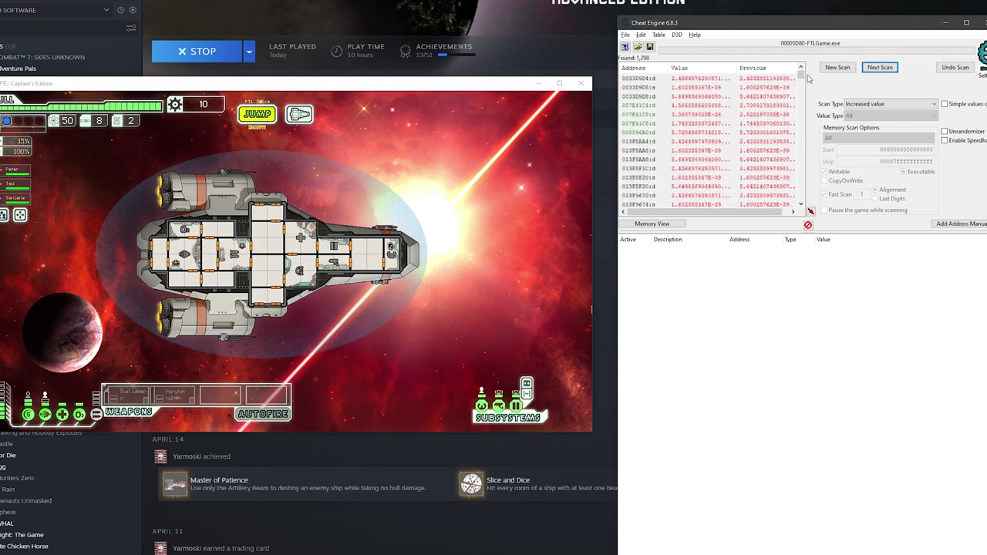
click(890, 104)
click(872, 113)
click(880, 68)
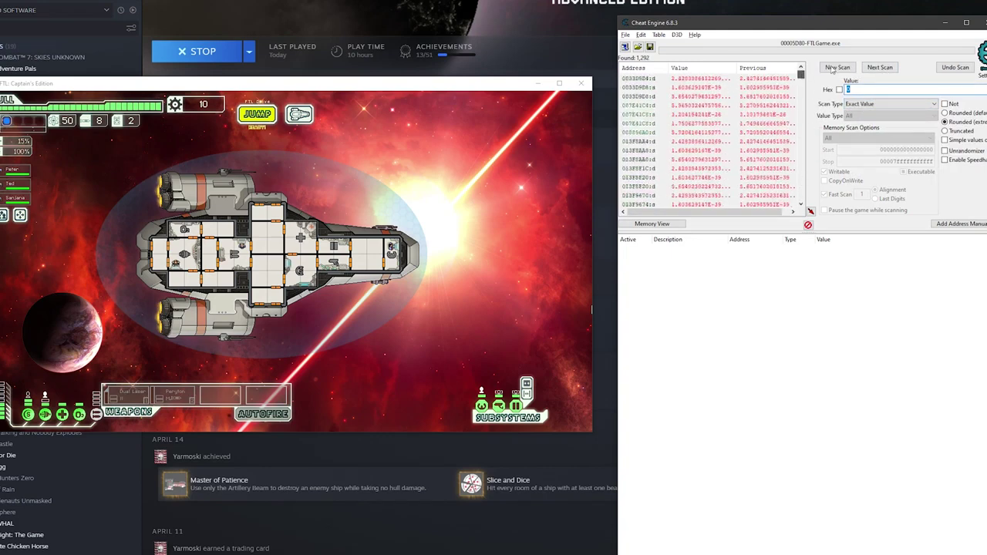
click(852, 70)
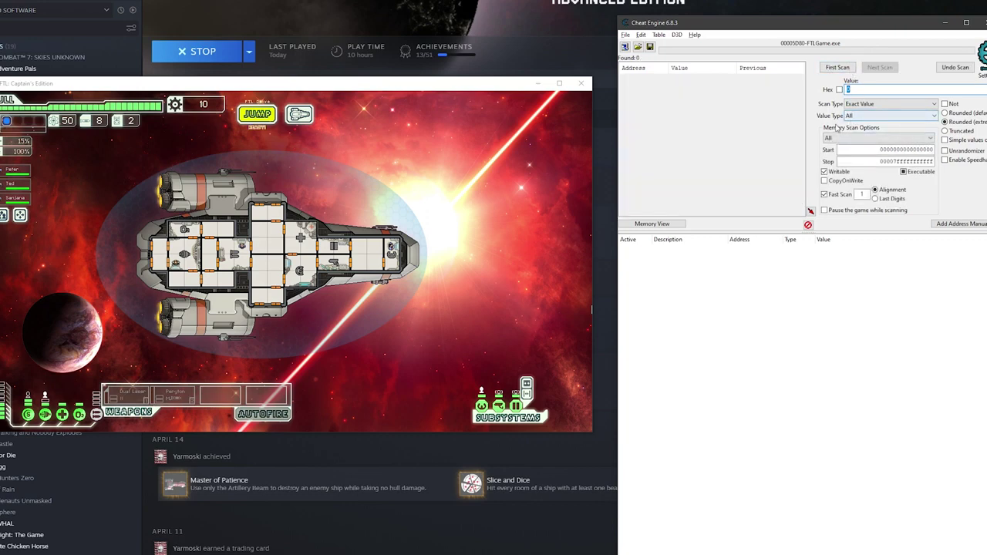
First-scan for Unknown initial value, power the Dual Laser, and run two Increased value scans.
click(857, 104)
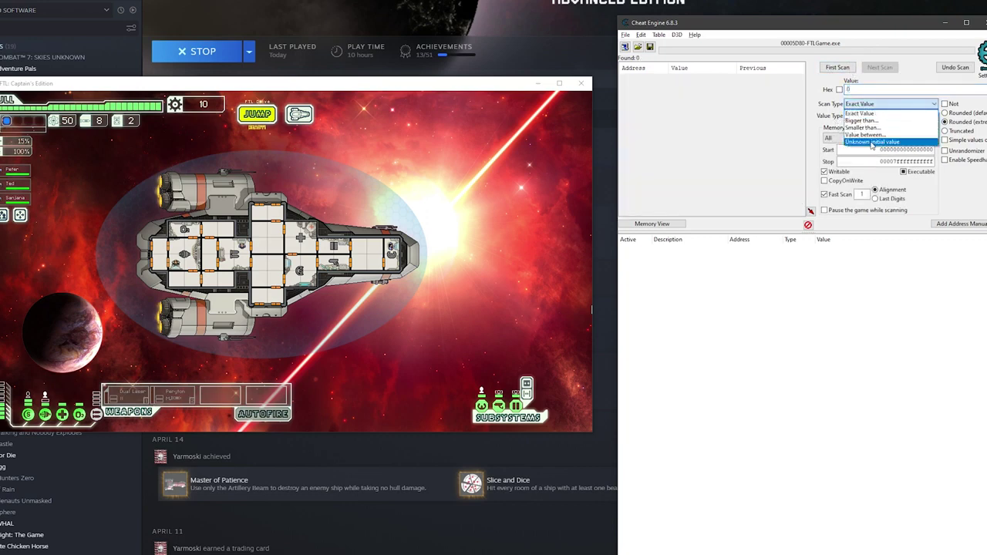
click(873, 146)
click(837, 68)
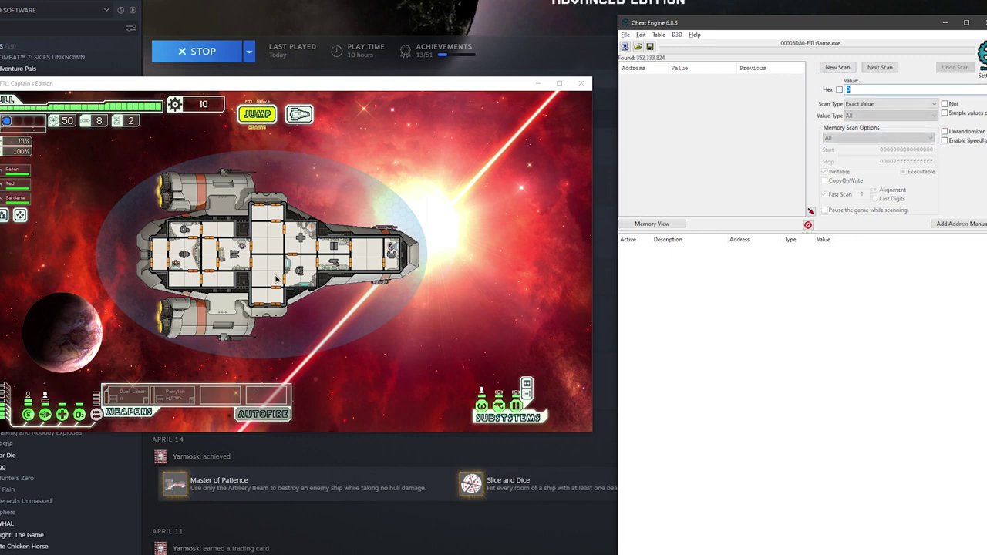
click(128, 394)
click(890, 103)
click(870, 142)
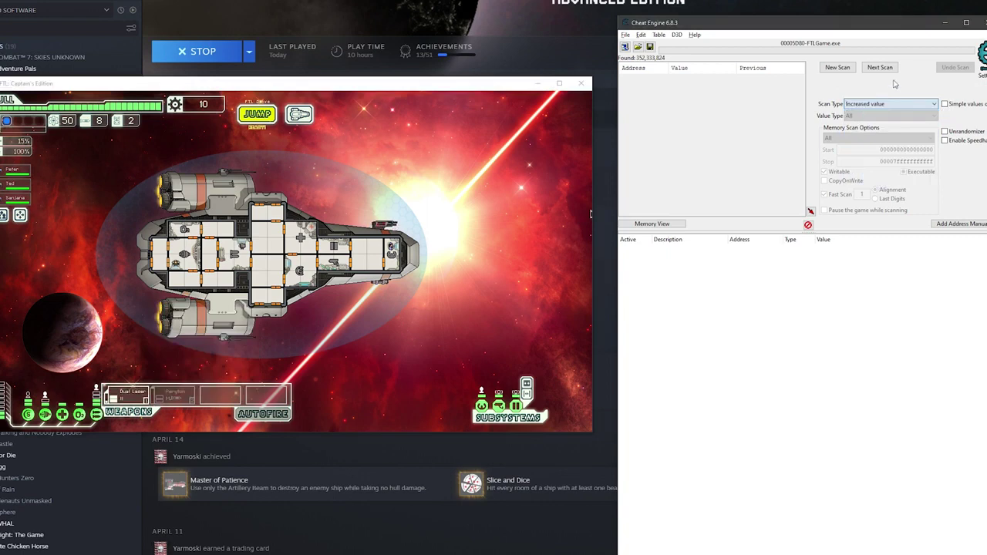
click(878, 68)
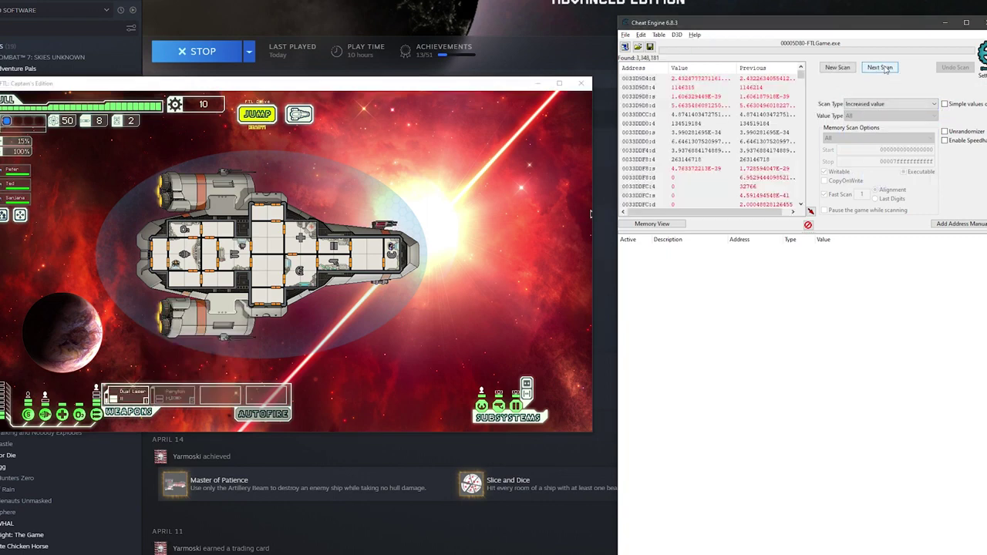
click(883, 68)
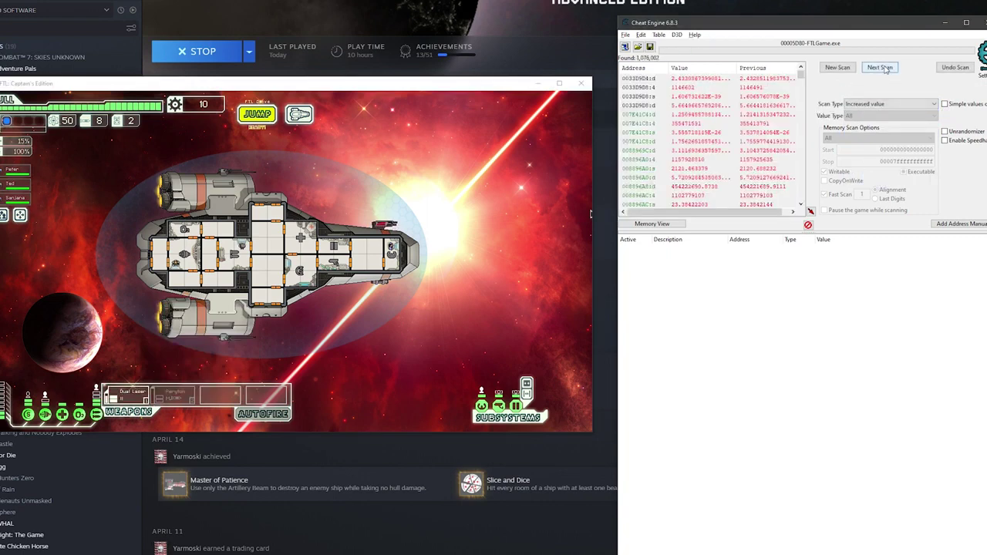
Power down the Dual Laser and run three Exact Value scans for 0.
click(589, 255)
click(872, 104)
click(864, 113)
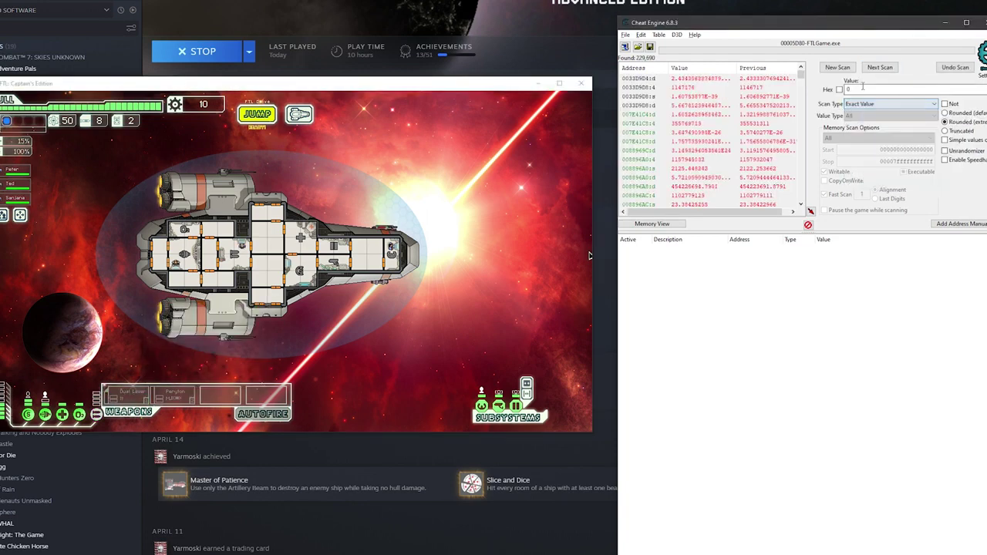
click(879, 67)
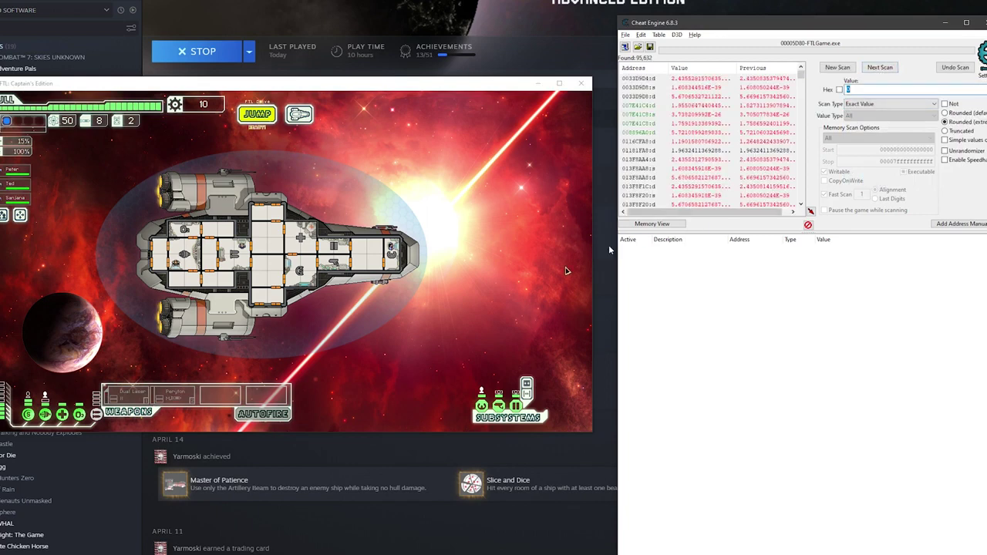
click(875, 70)
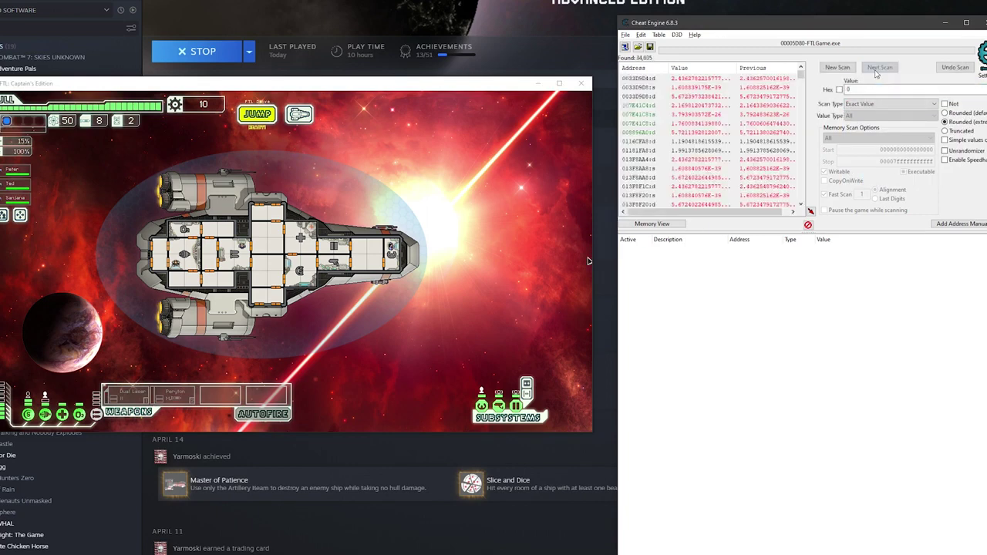
click(876, 71)
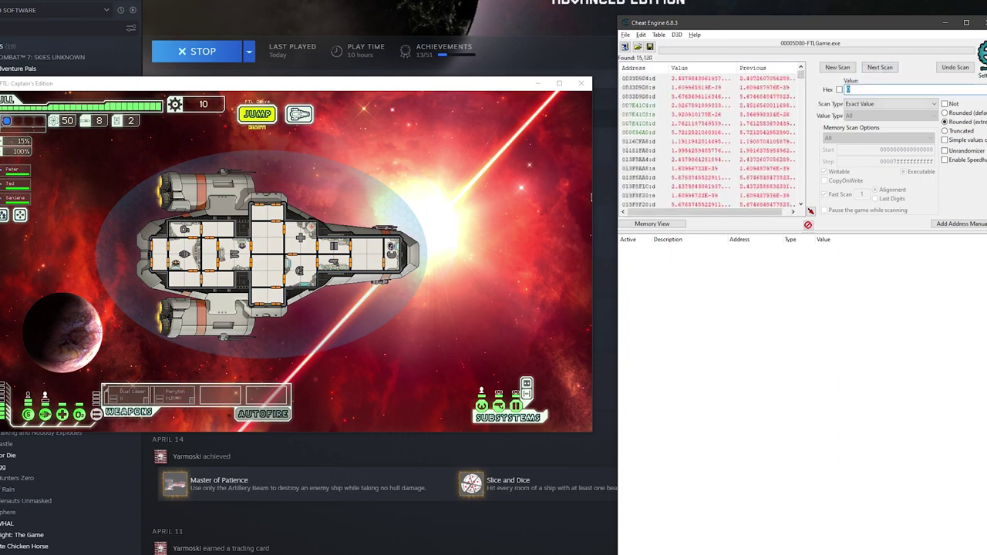
Run three more Increased value next scans.
click(891, 104)
click(875, 142)
click(889, 68)
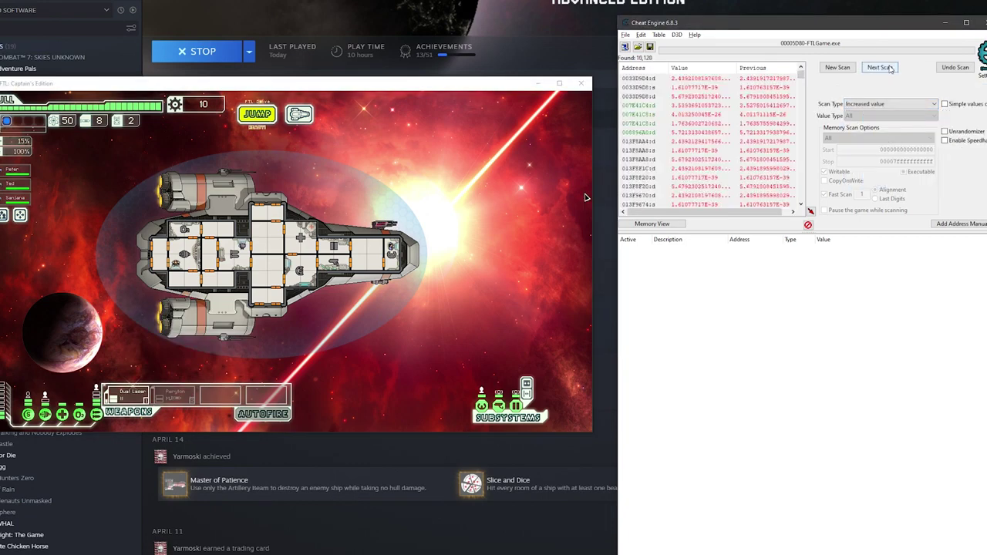
click(889, 68)
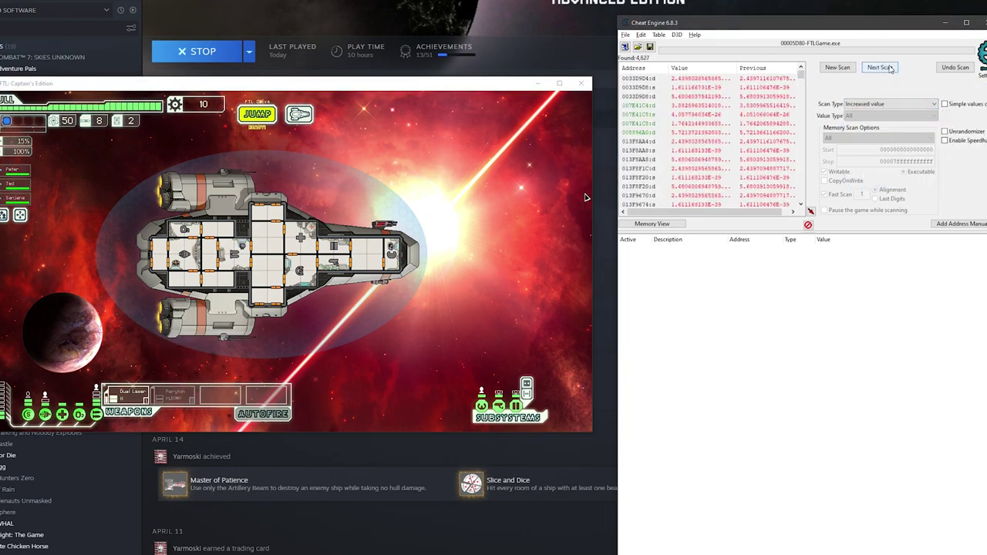
click(889, 68)
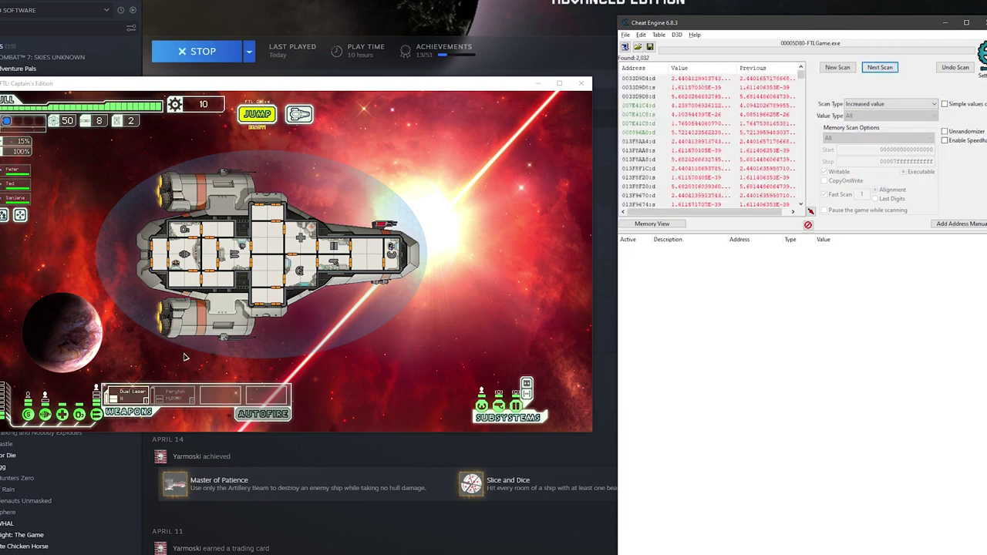
Power down the Dual Laser and set the scan type back to Increased value.
click(235, 340)
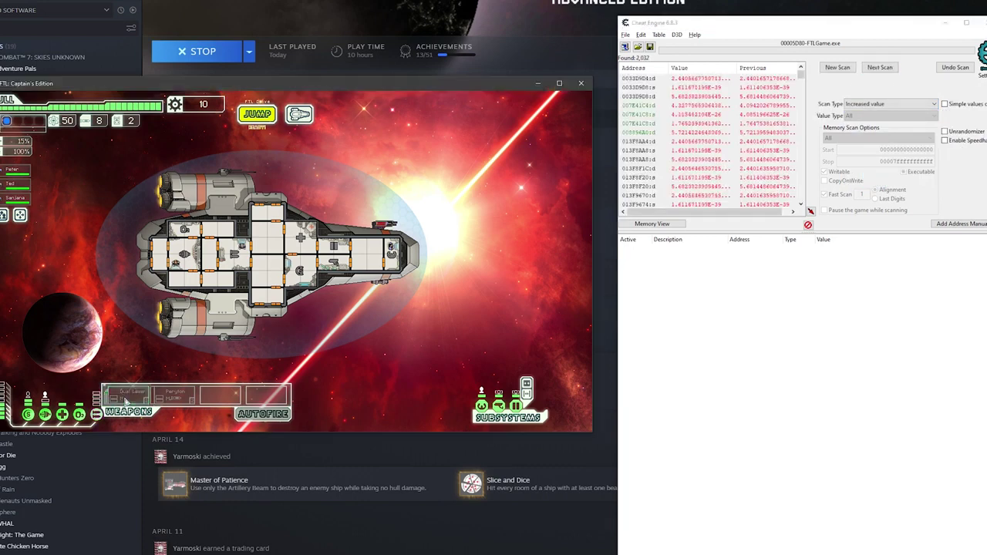
click(886, 104)
click(871, 109)
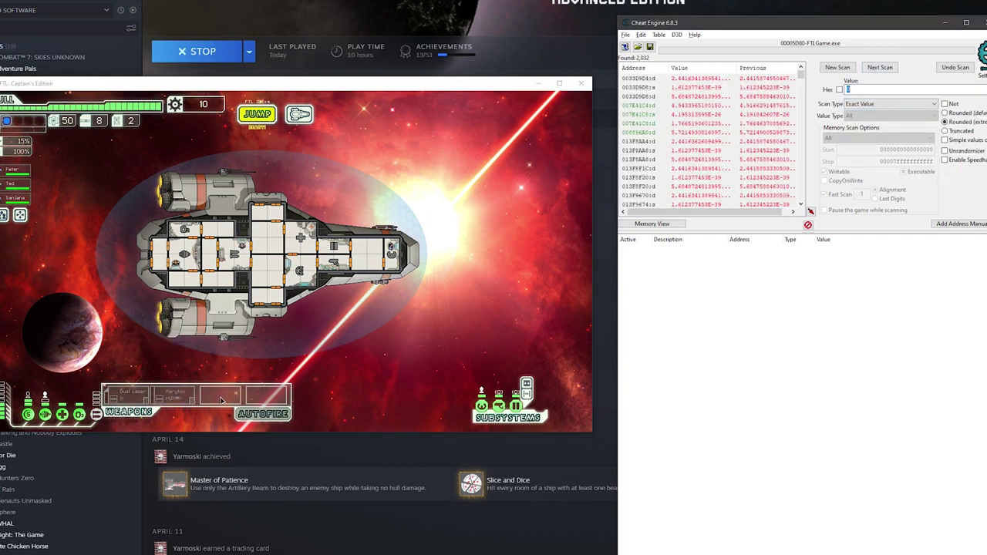
click(886, 104)
click(867, 141)
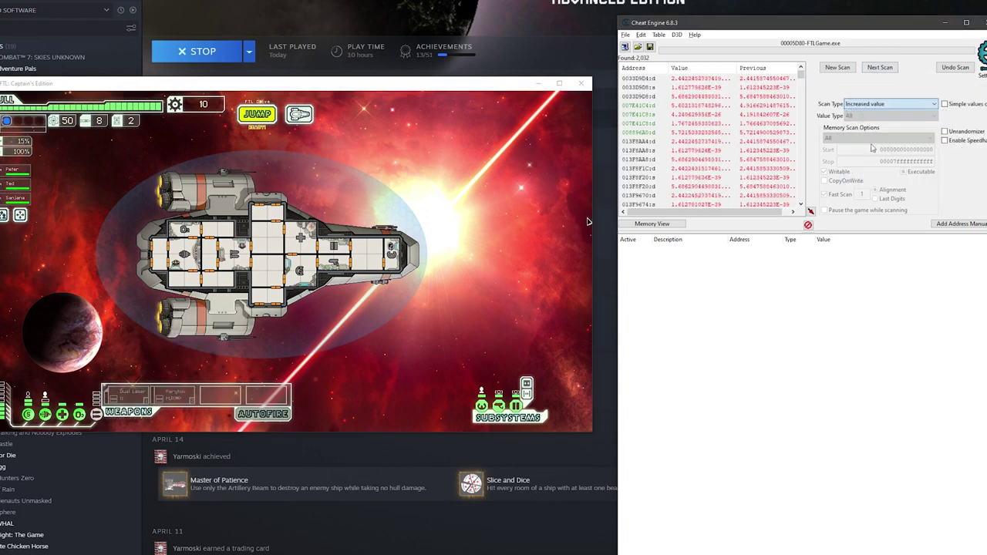
Power the Dual Laser back up and run six Increased value next scans.
click(241, 372)
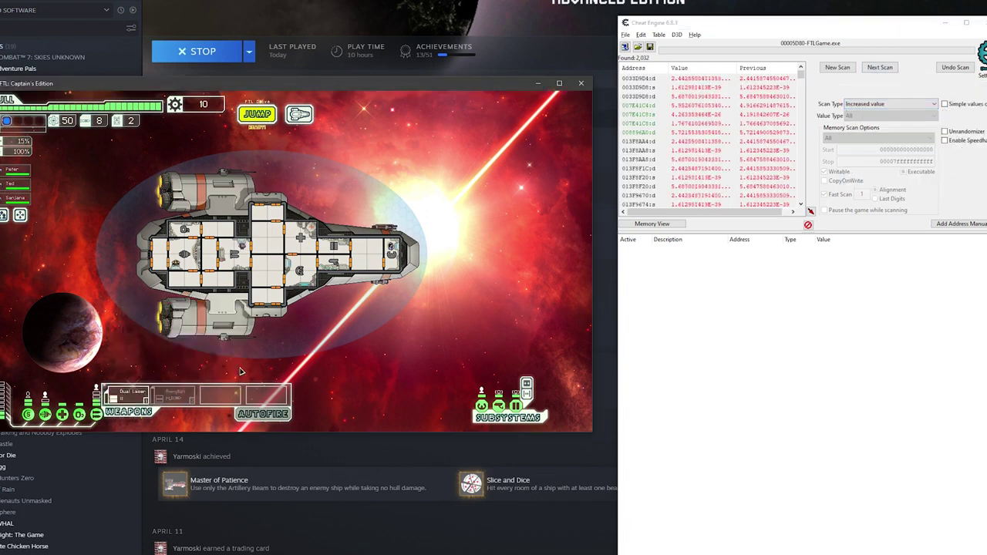
click(883, 69)
click(884, 69)
click(882, 71)
click(882, 71)
click(882, 71)
click(883, 71)
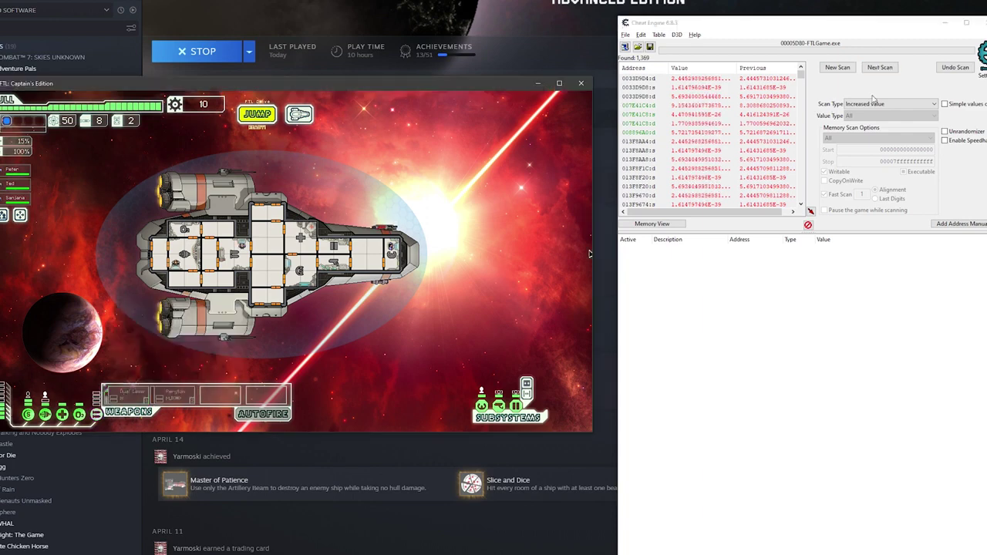
Run a Decreased value scan, then another Increased value scan.
click(891, 103)
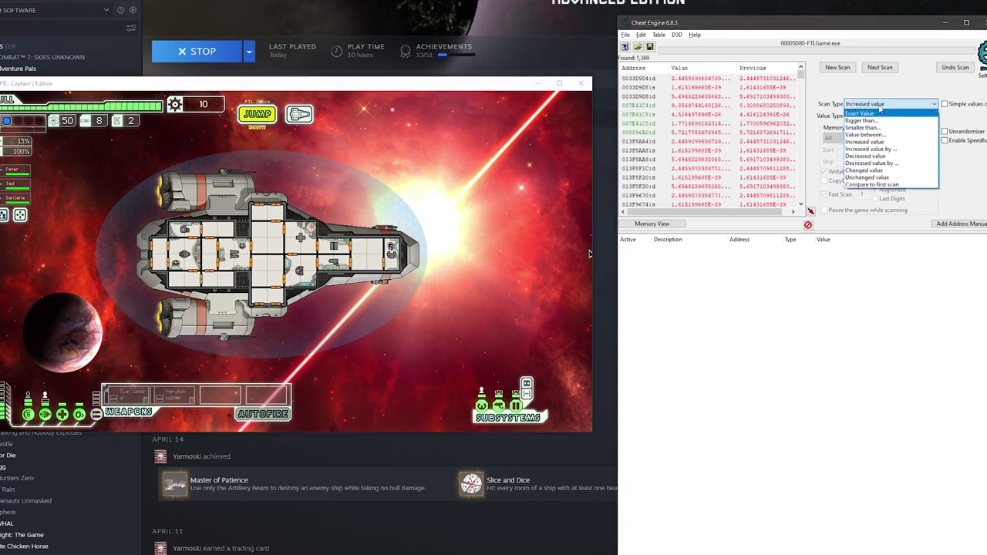
click(865, 156)
click(883, 70)
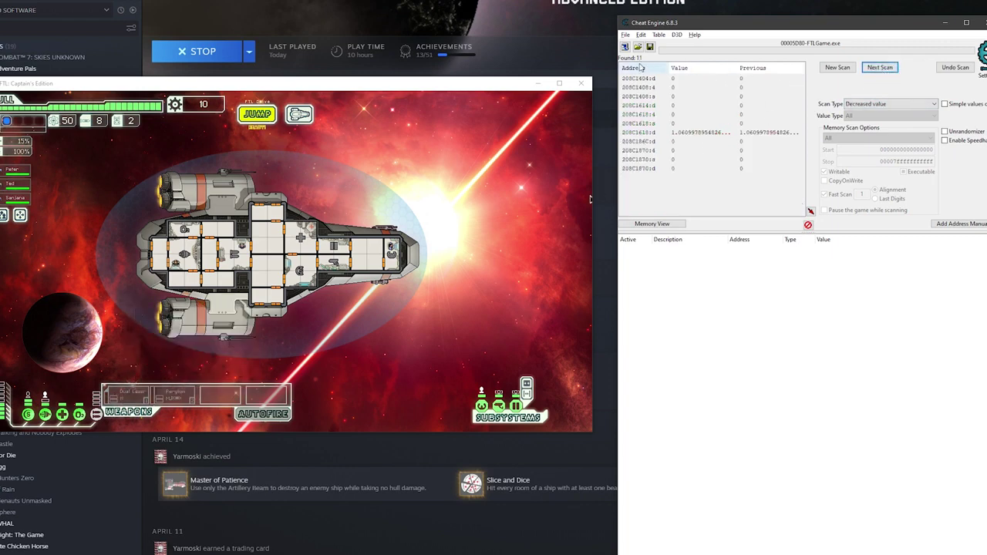
mouse_move(143, 400)
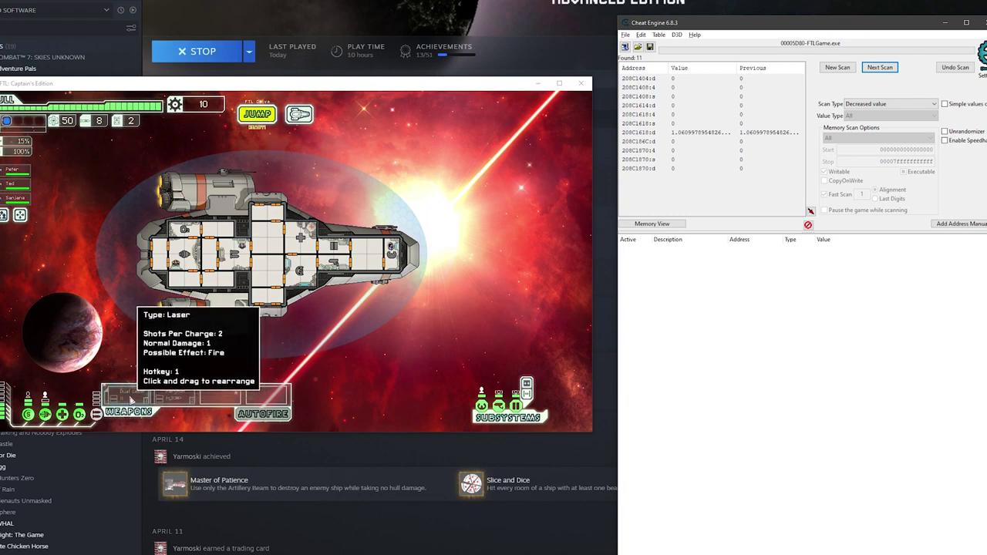
click(890, 103)
click(878, 142)
click(880, 67)
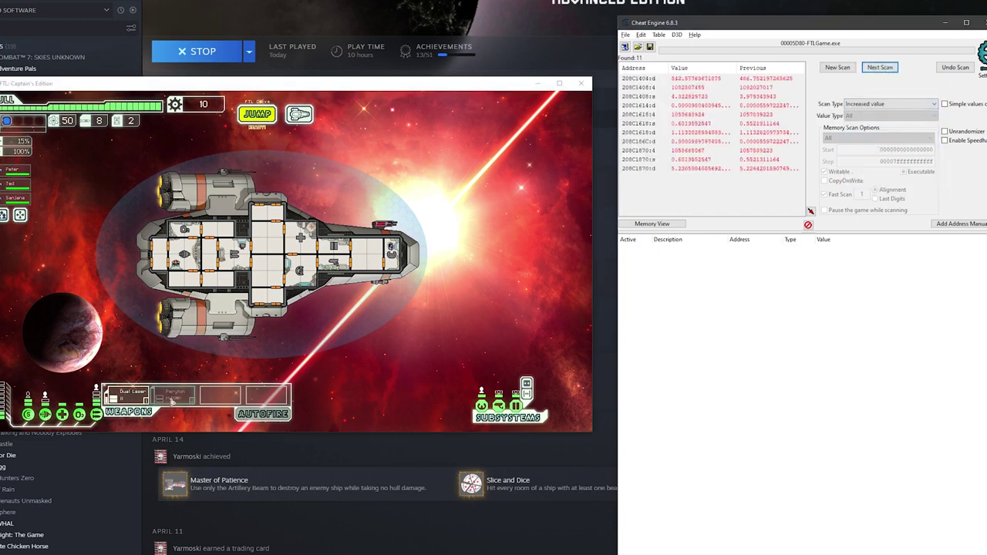
Power down the laser, keep Increased value, and select the last address 208C1870.
key(alt+Tab)
click(891, 104)
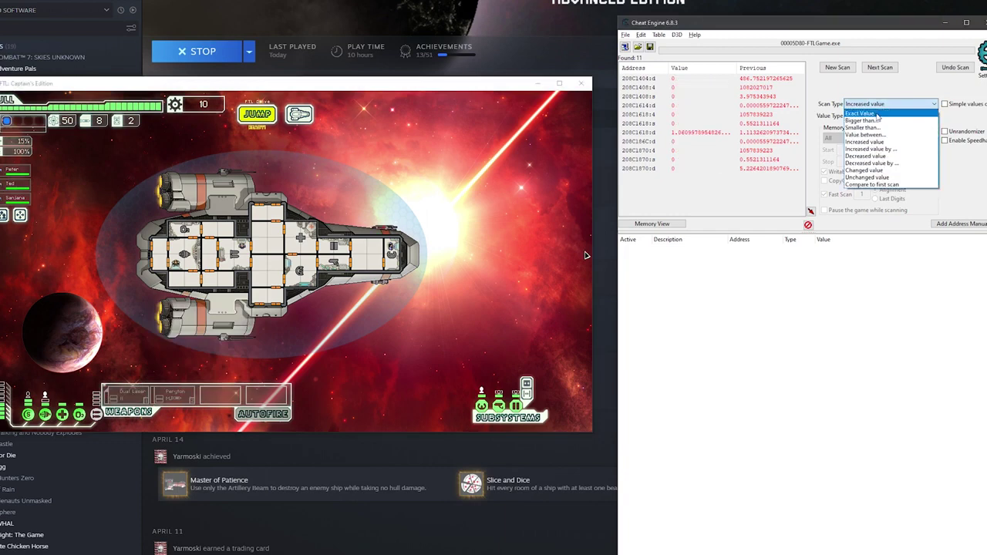
click(700, 153)
click(679, 168)
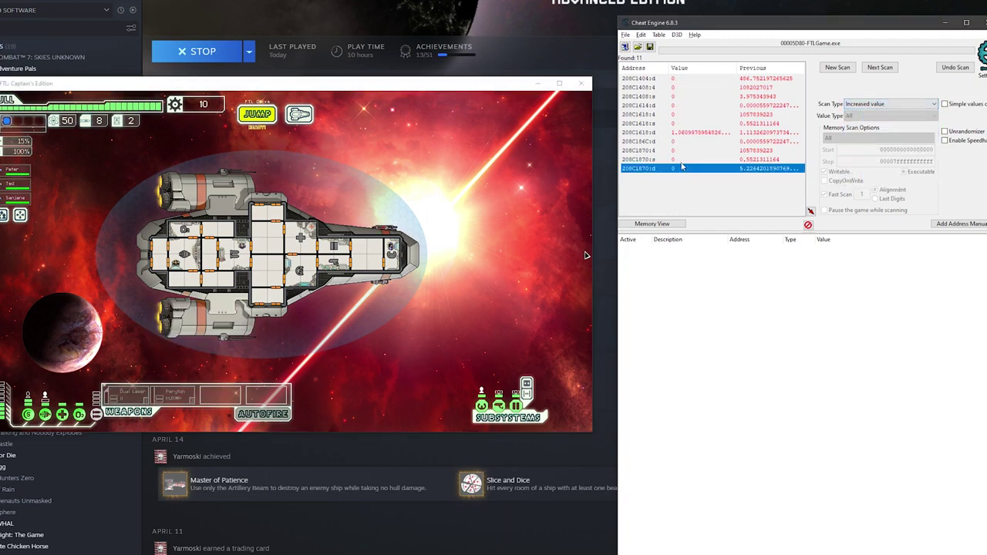
Add all eleven found addresses to the cheat table.
shift+click(694, 78)
right_click(694, 79)
click(725, 83)
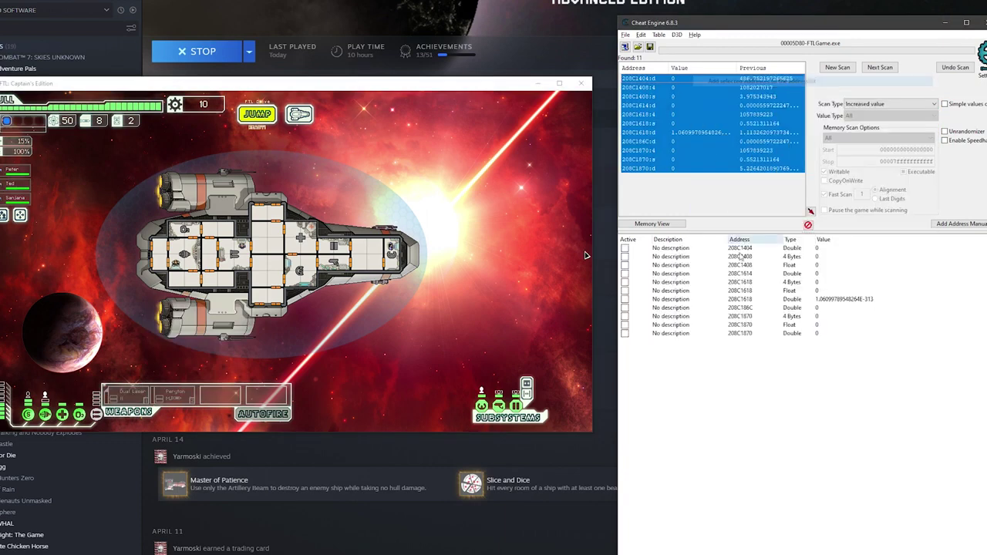
Pause FTL and set the first address 208C1404 to 20.
click(830, 251)
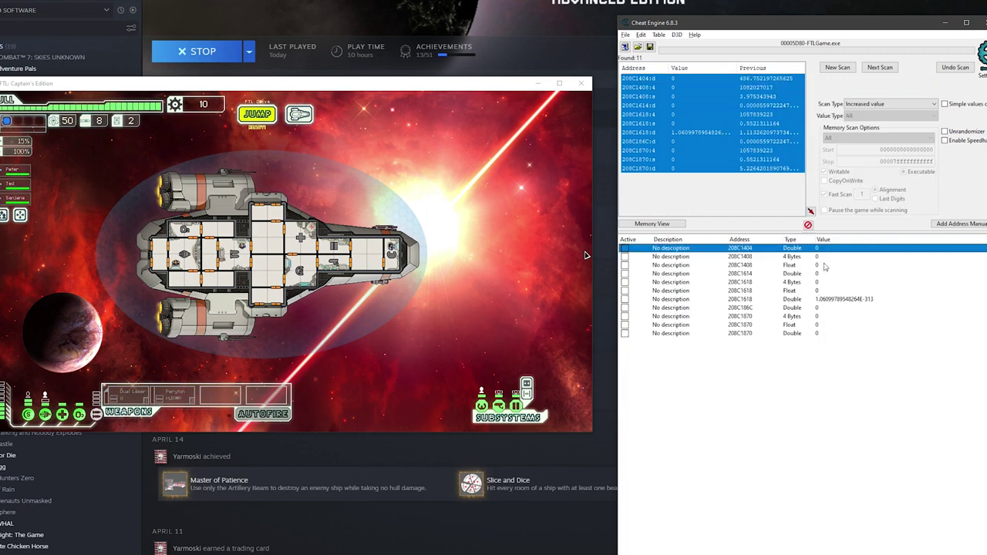
double_click(829, 252)
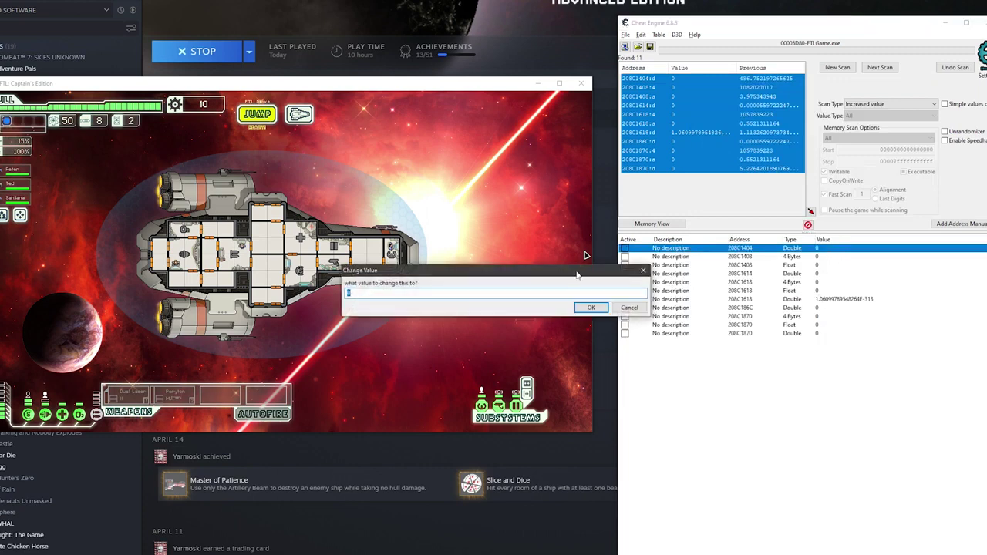
key(Return)
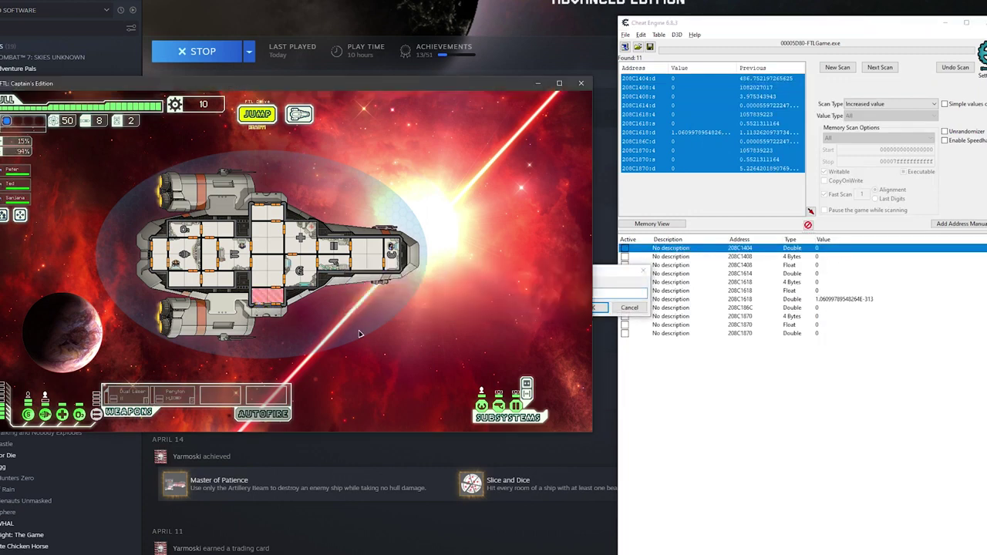
key(space)
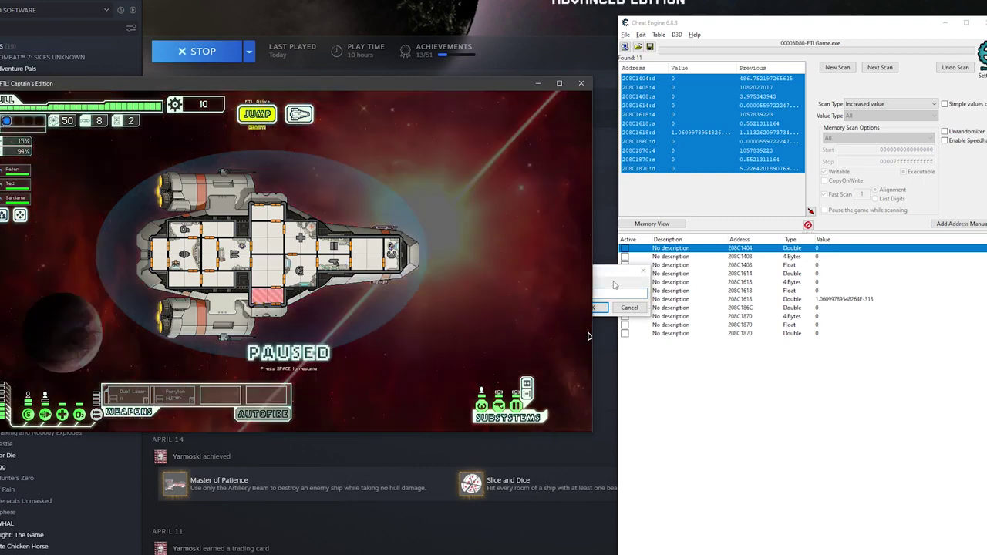
click(609, 287)
text(20)
key(Return)
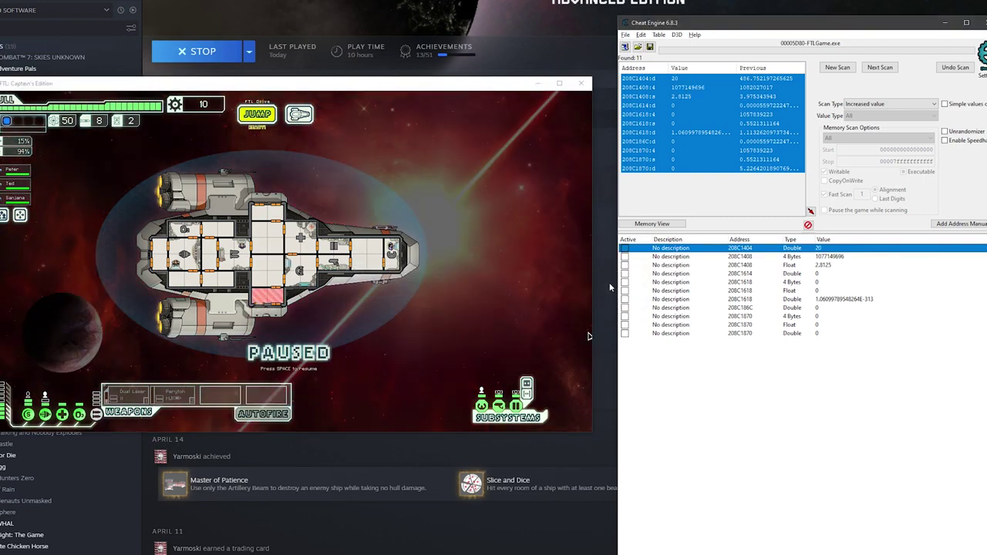
Change the first address's value to 60, then to 9000.
double_click(822, 247)
text(60)
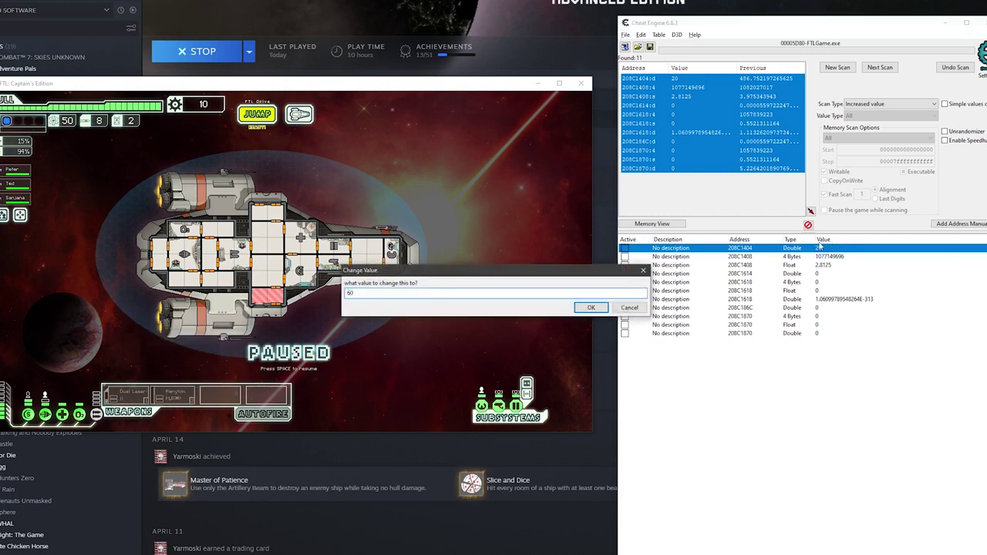
click(586, 311)
double_click(822, 248)
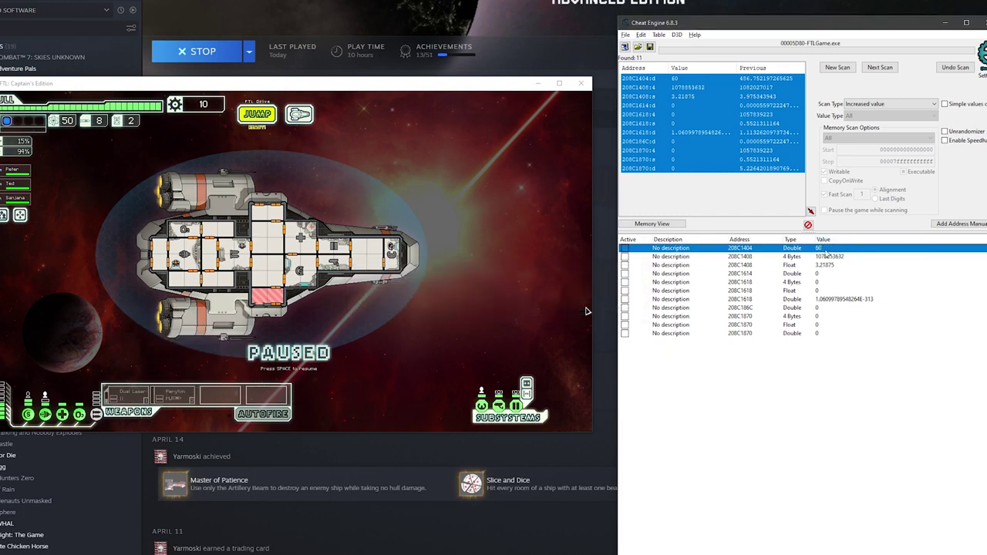
text(9000)
click(586, 310)
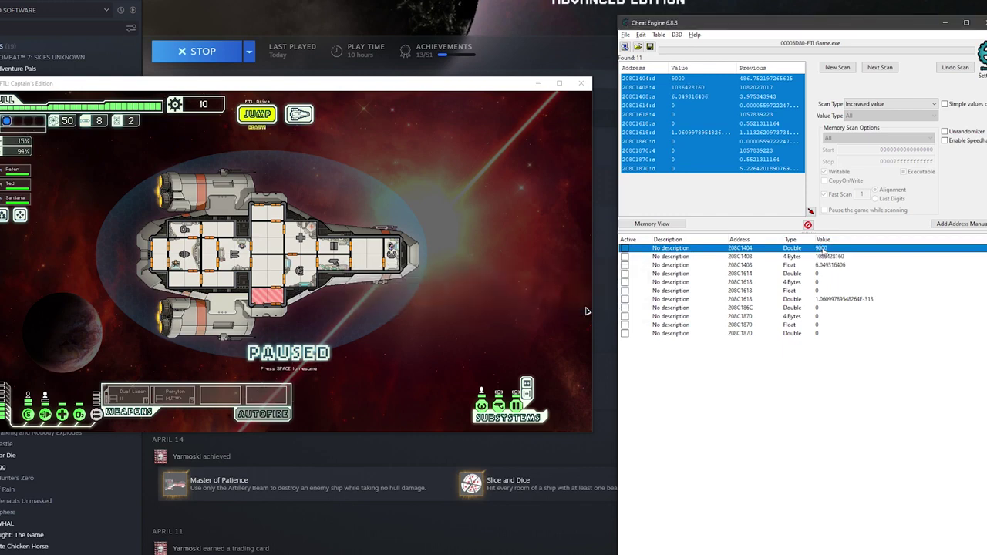
Unpause FTL with Space and let the game run.
click(522, 291)
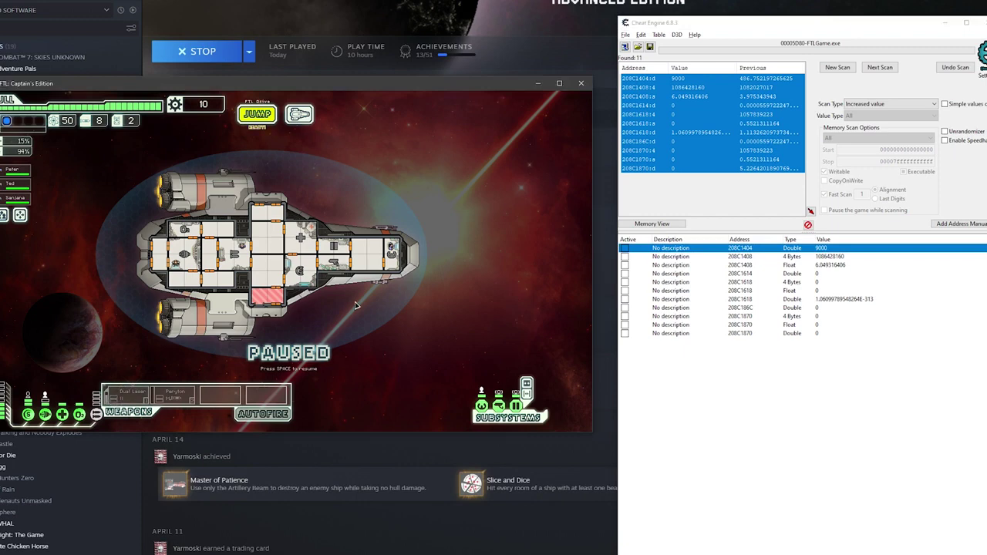
key(space)
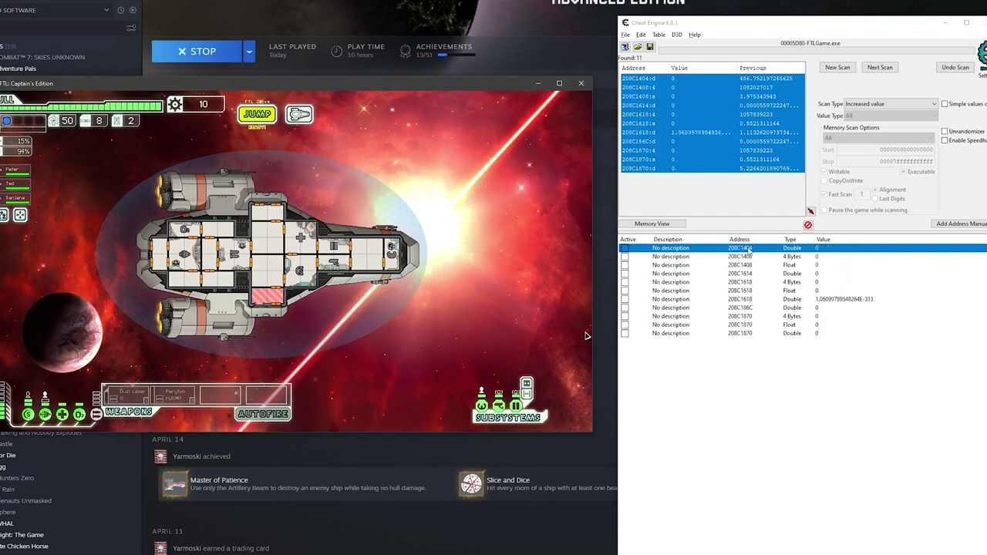
drag(742, 334, 756, 250)
right_click(756, 251)
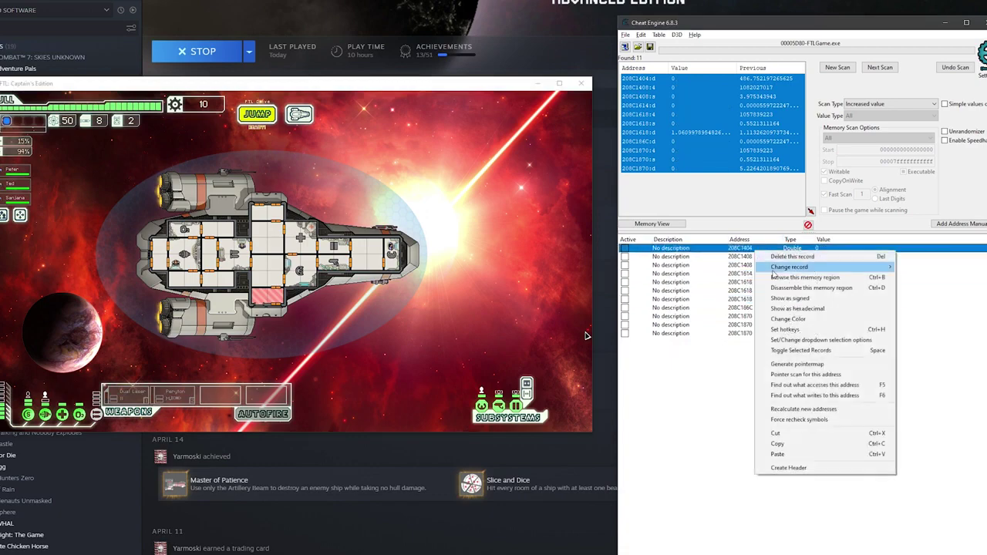
Browse the memory region around 208C1404 while powering and depowering the Dual Laser.
click(810, 279)
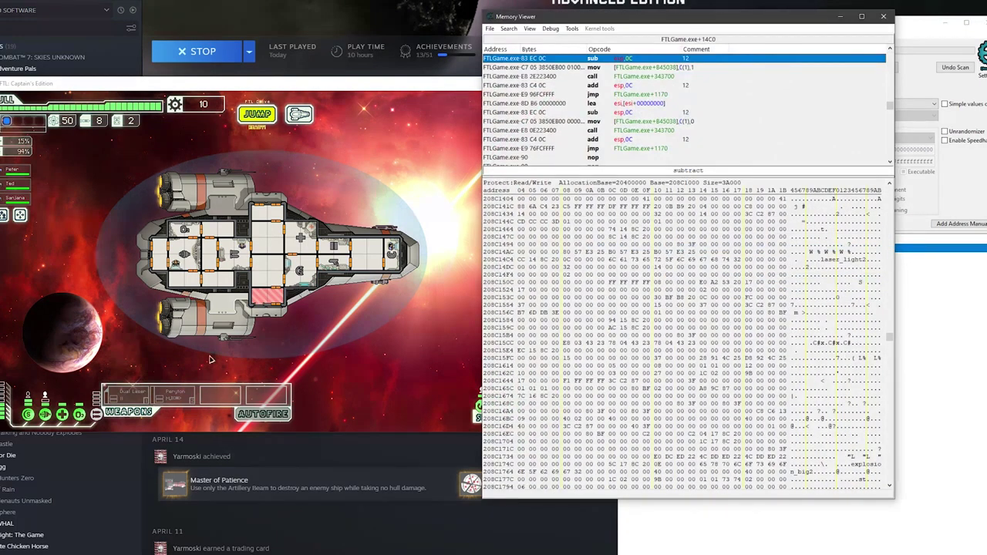
mouse_move(136, 400)
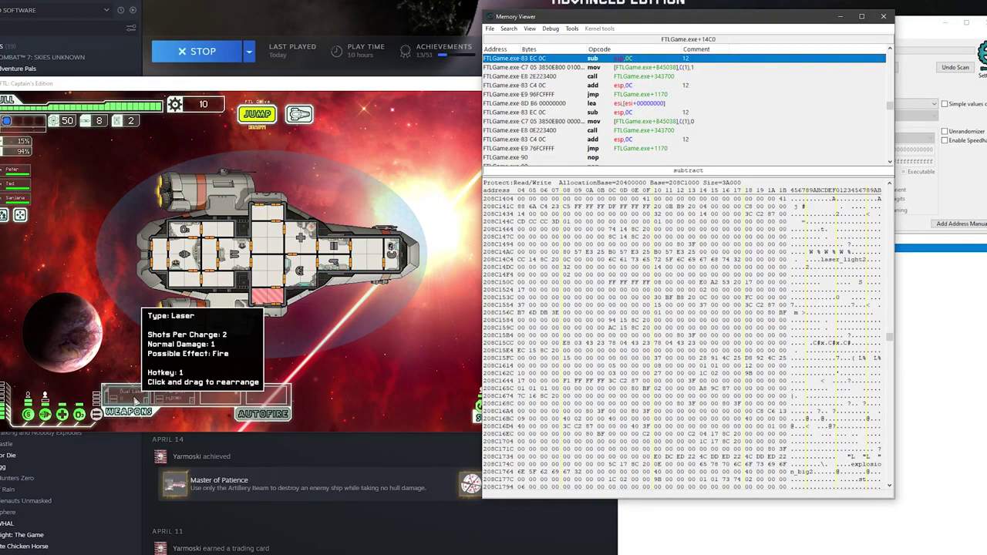
click(132, 398)
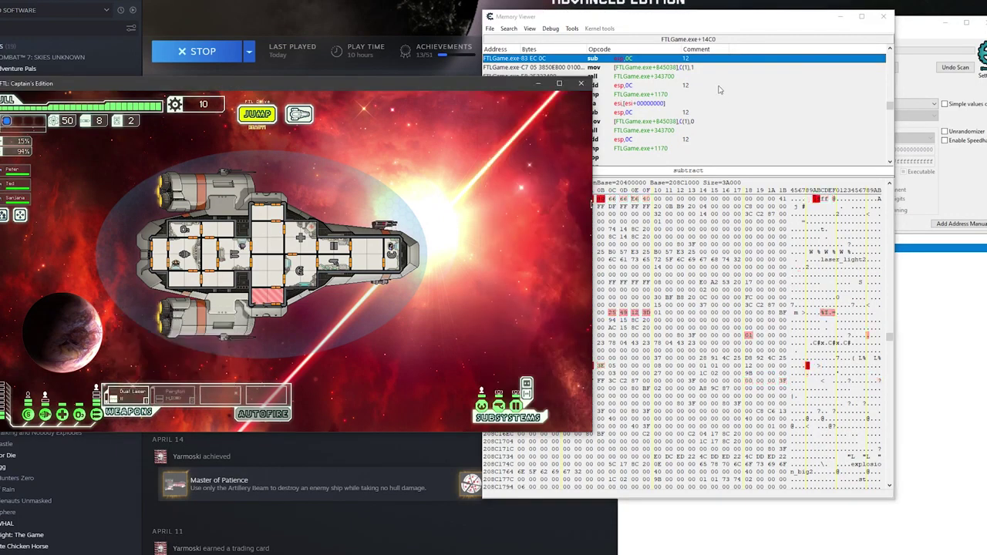
click(699, 24)
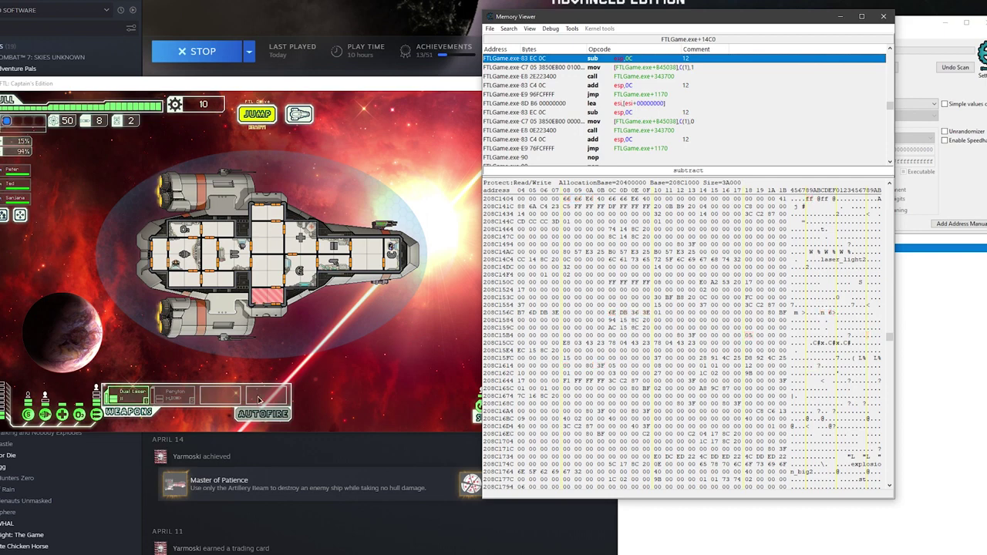
right_click(127, 396)
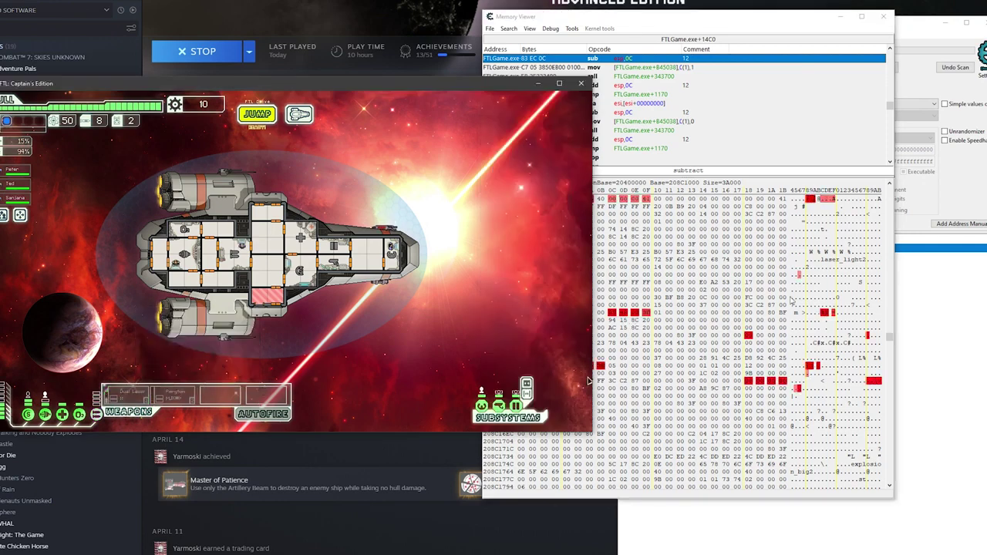
click(626, 313)
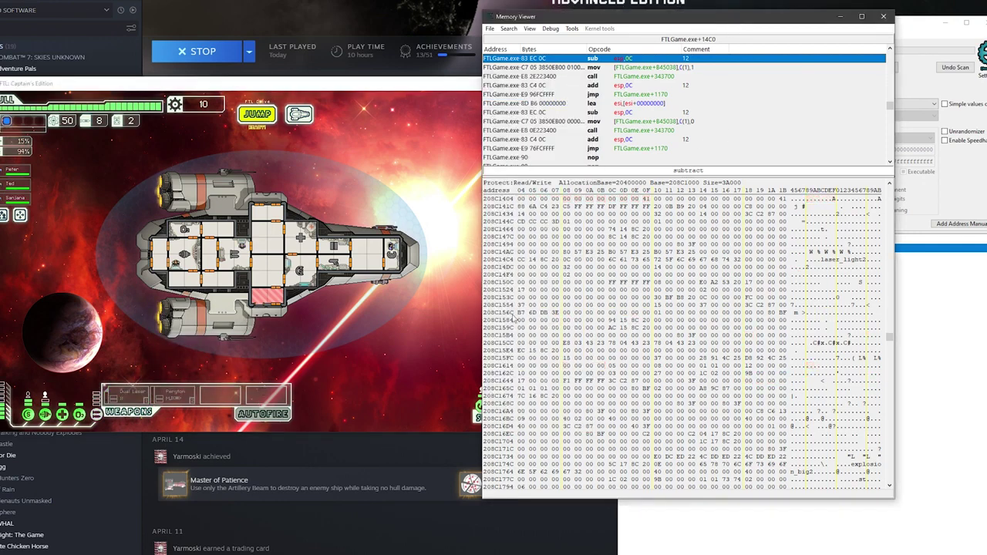
Set the memory view's display type to 4 Byte decimal and repower the laser.
right_click(682, 298)
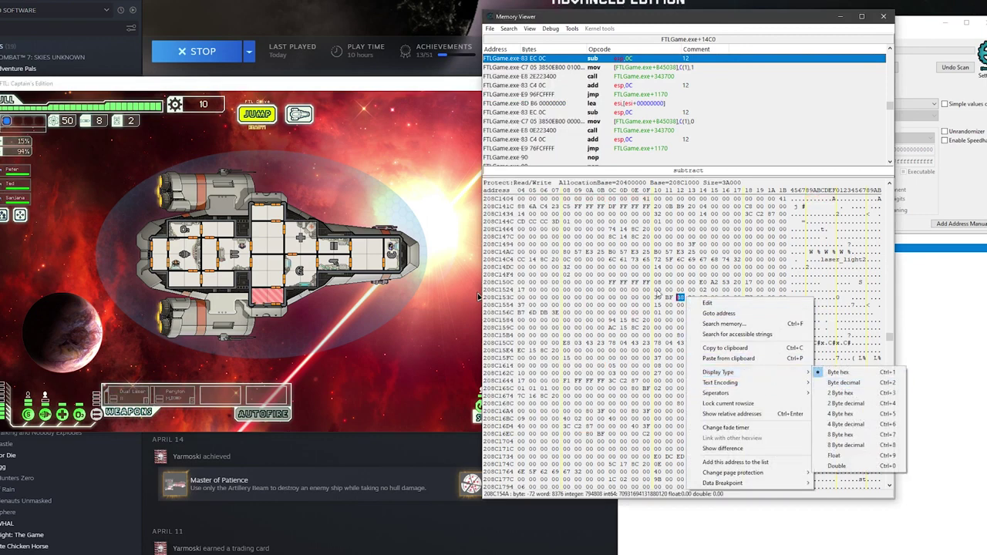
right_click(648, 329)
mouse_move(743, 404)
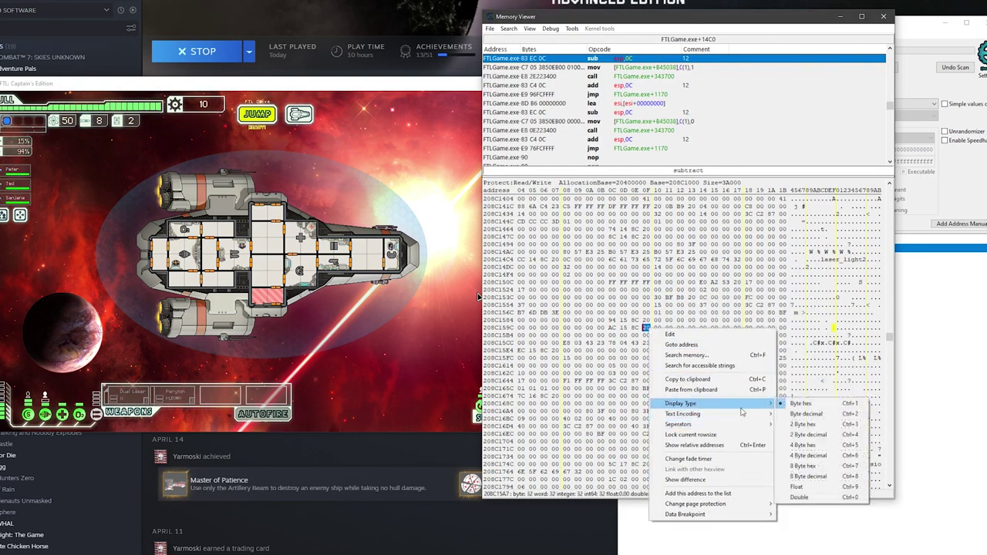
click(832, 456)
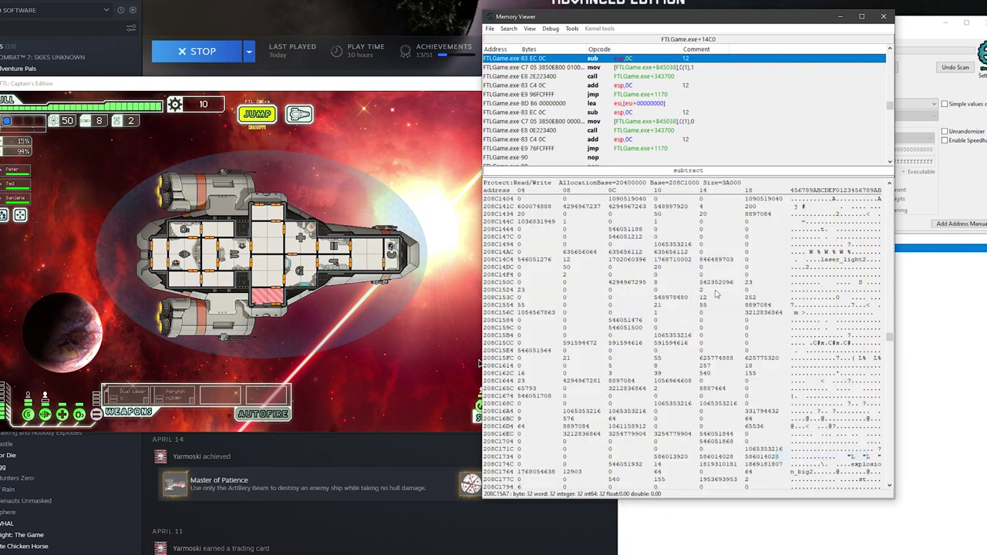
click(128, 395)
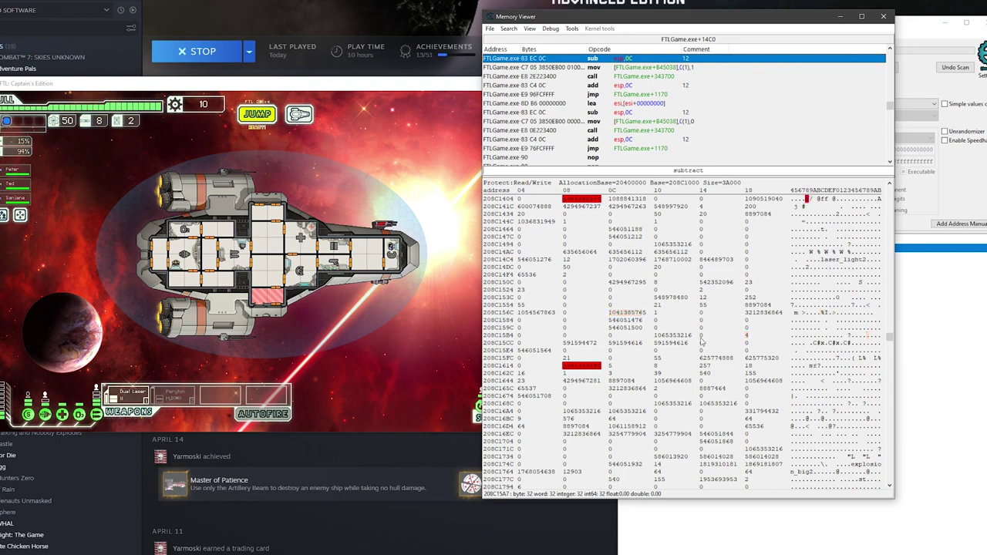
Set the value at 208C1534 to 80, then jump FTL's ship to the beacon on its left.
double_click(702, 290)
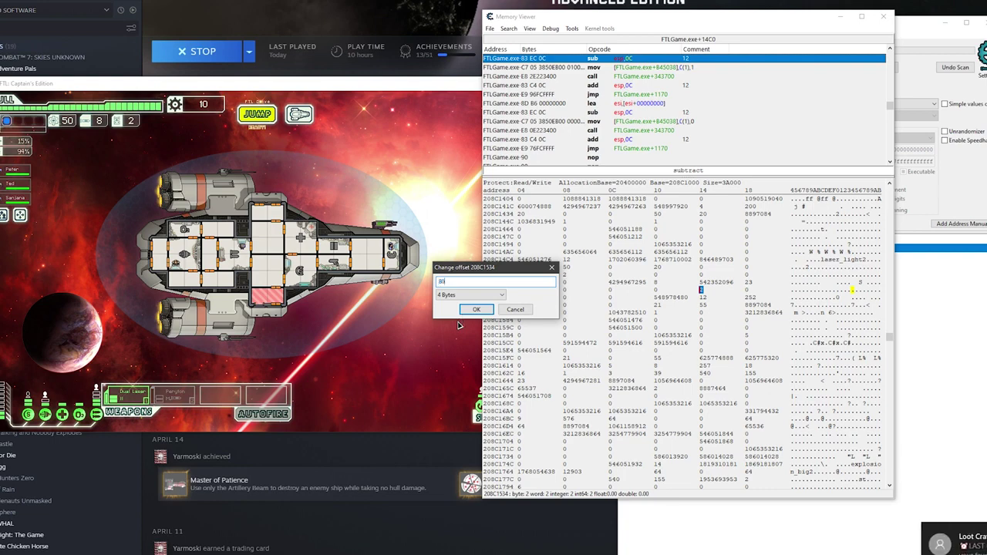
click(476, 309)
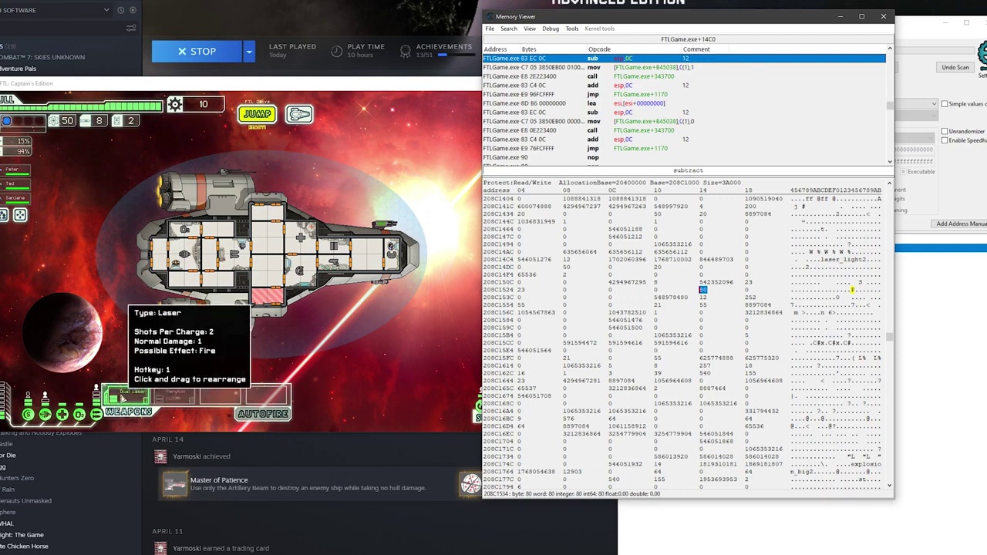
click(257, 114)
click(203, 242)
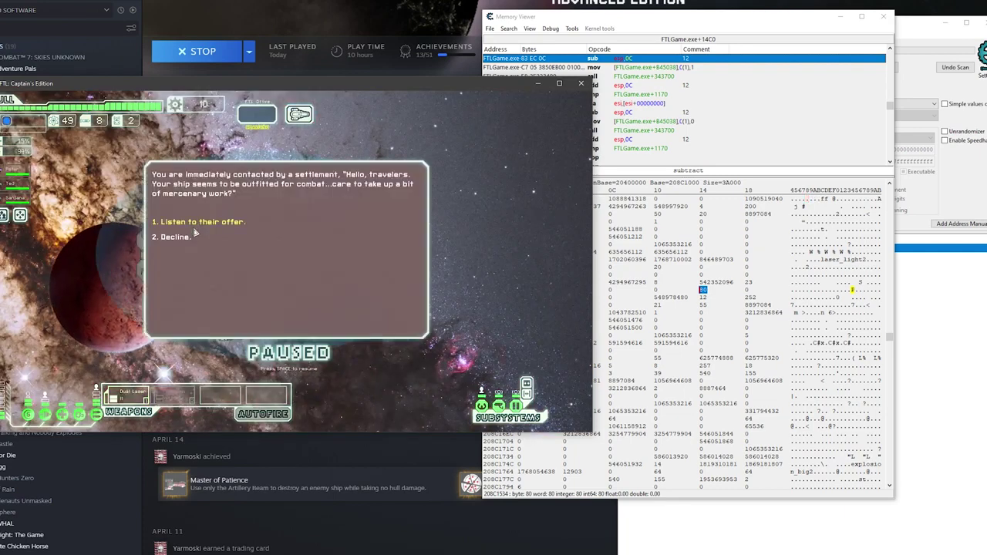
Decline the settlement's mercenary offer and jump to the next beacon.
click(176, 238)
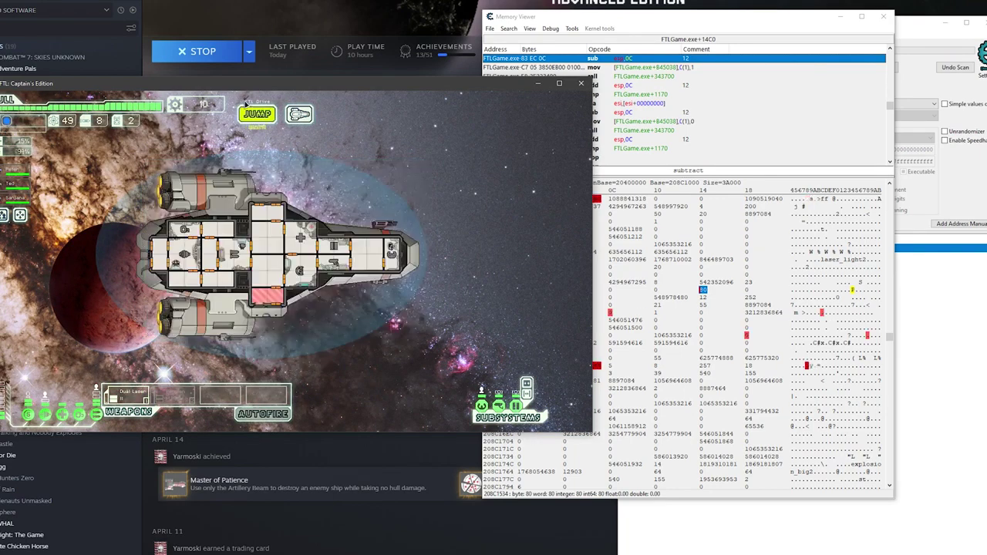
key(j)
click(226, 195)
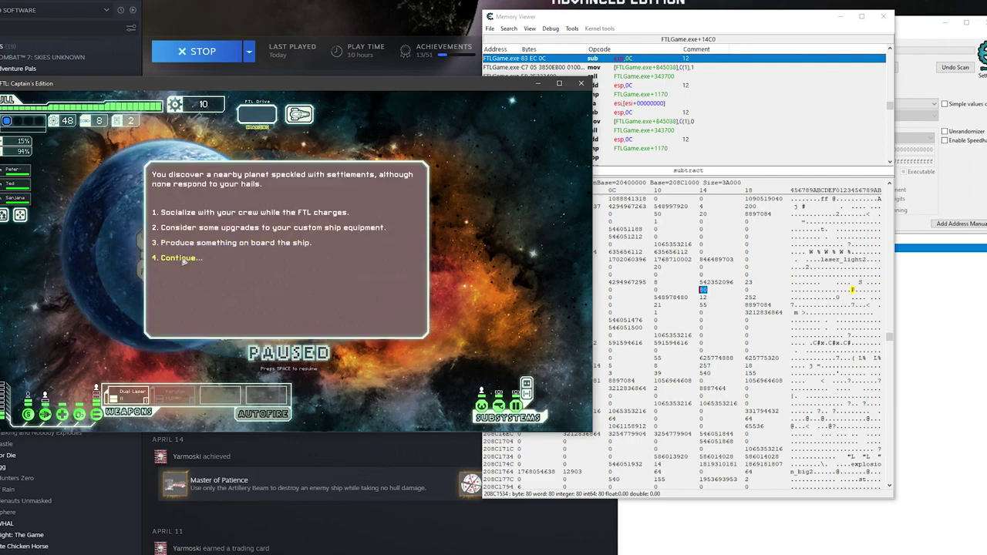
Continue past the planet event and jump again until the armed enemy ship encounter begins.
click(184, 259)
click(257, 114)
click(279, 215)
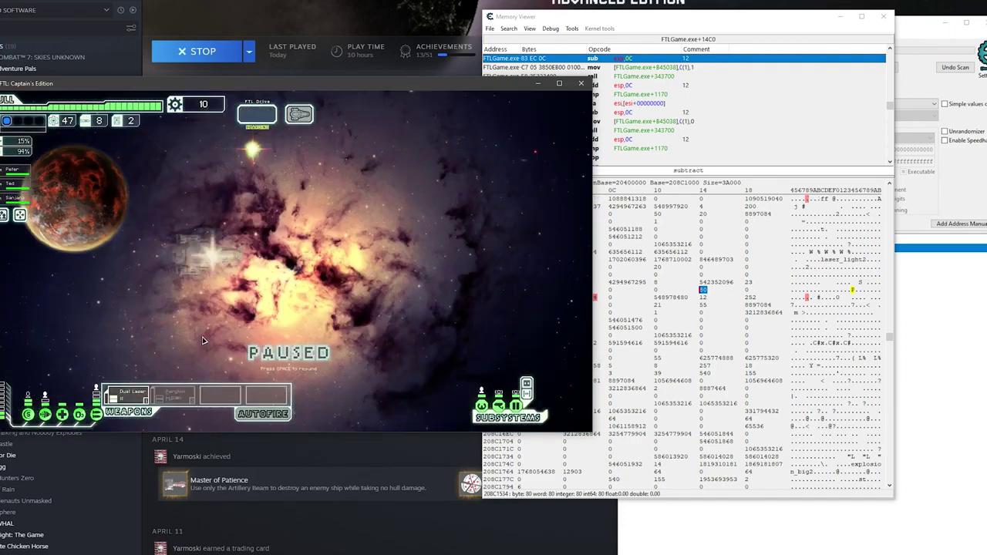
click(113, 223)
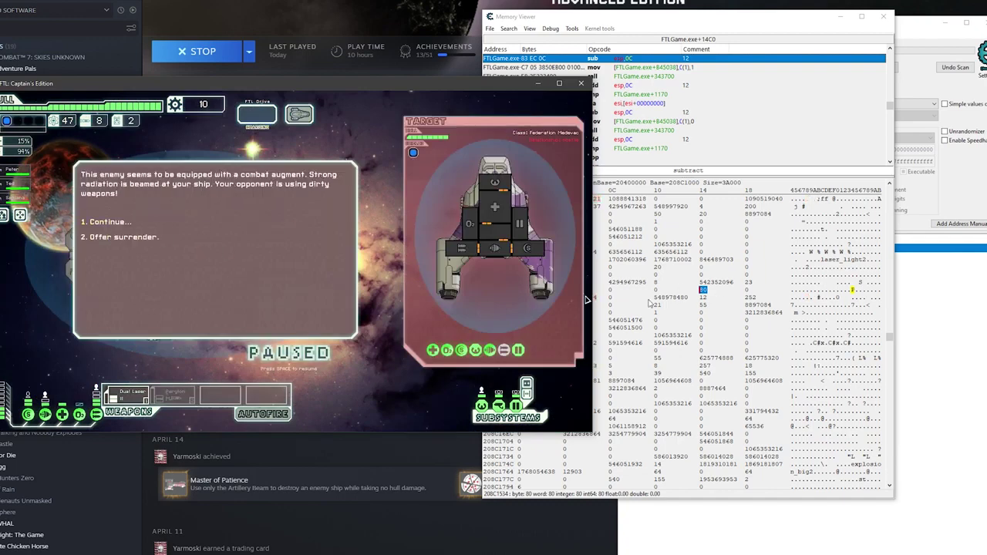
click(106, 224)
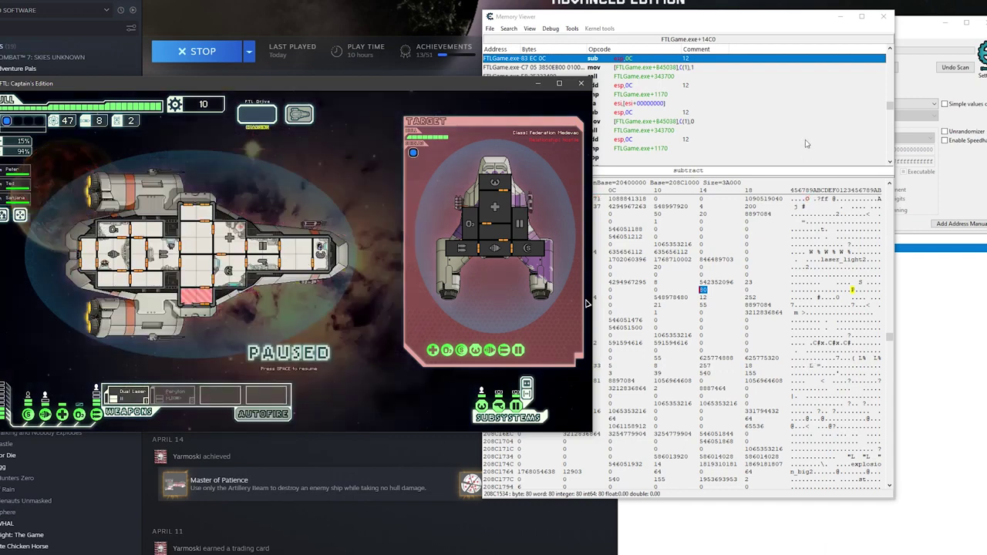
click(915, 271)
Set the first weapon-charge address's value to 100000.
double_click(855, 248)
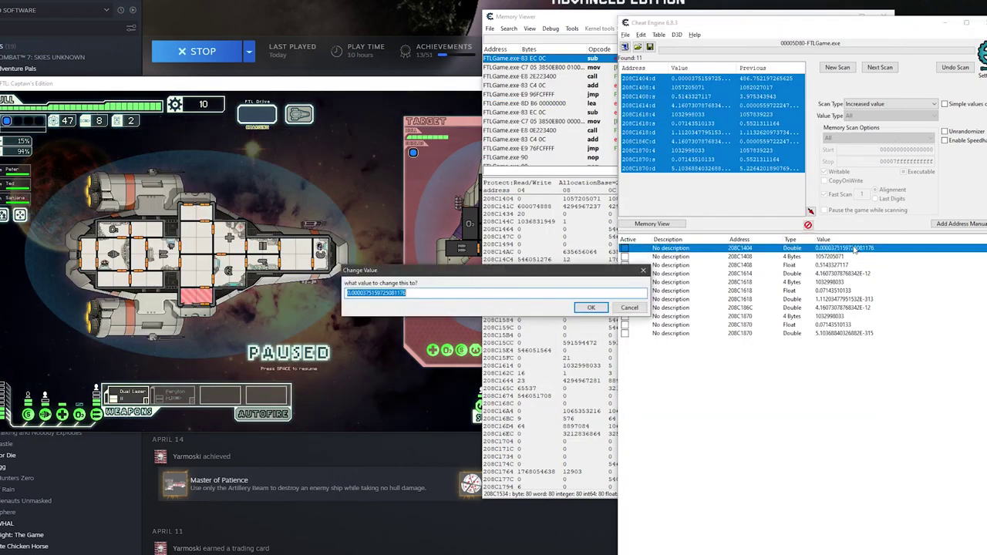
text(100000)
key(Return)
click(206, 392)
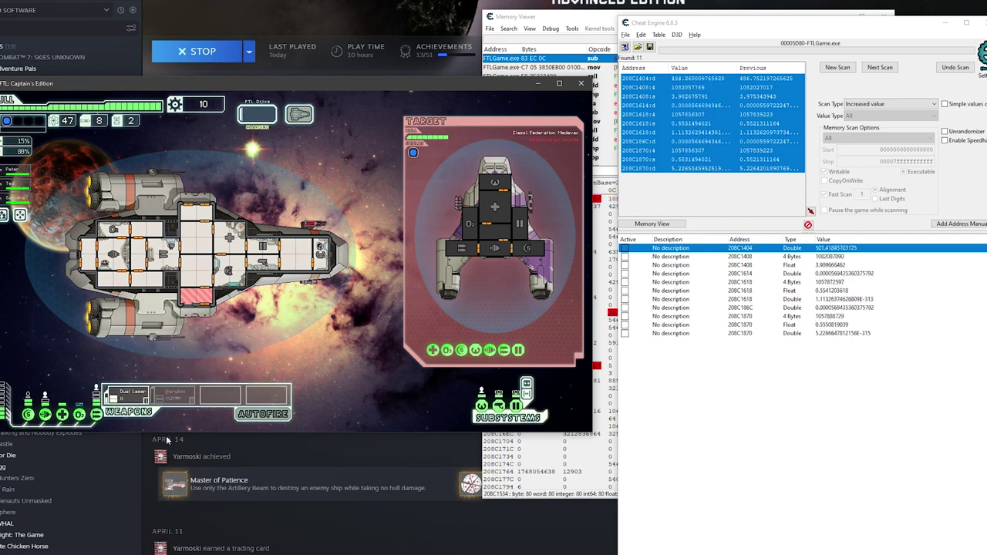
Fire the Dual Laser at the enemy weapons room until the enemy ship is destroyed.
click(127, 395)
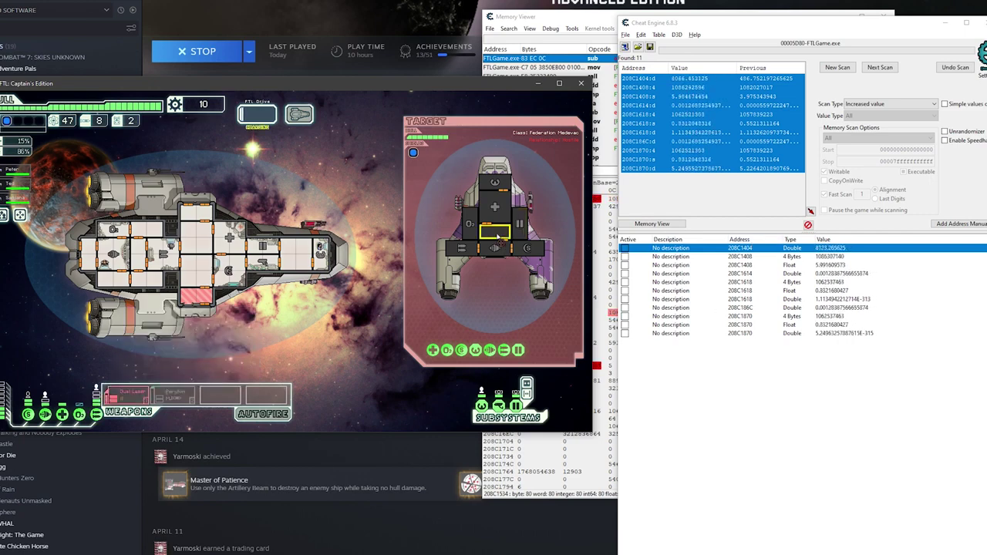
click(466, 257)
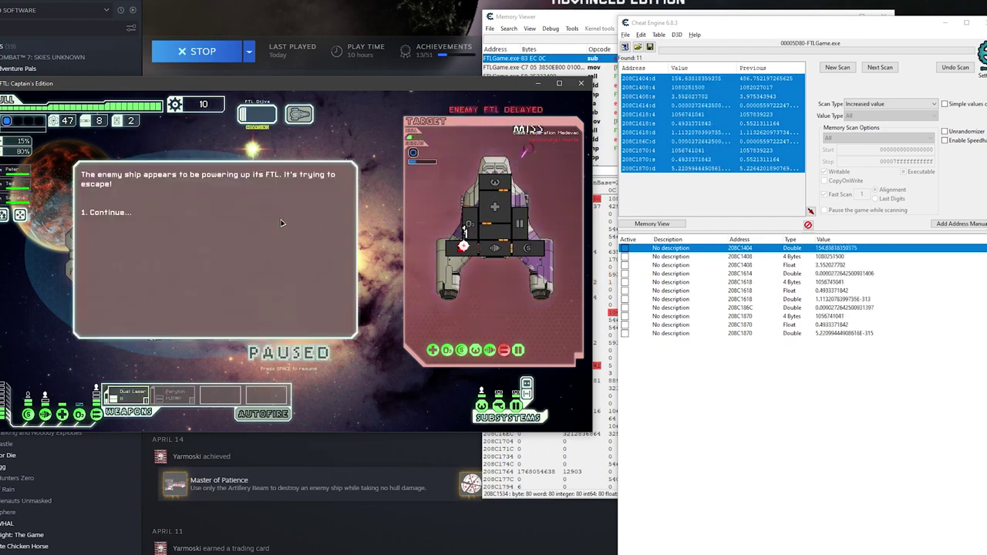
click(121, 212)
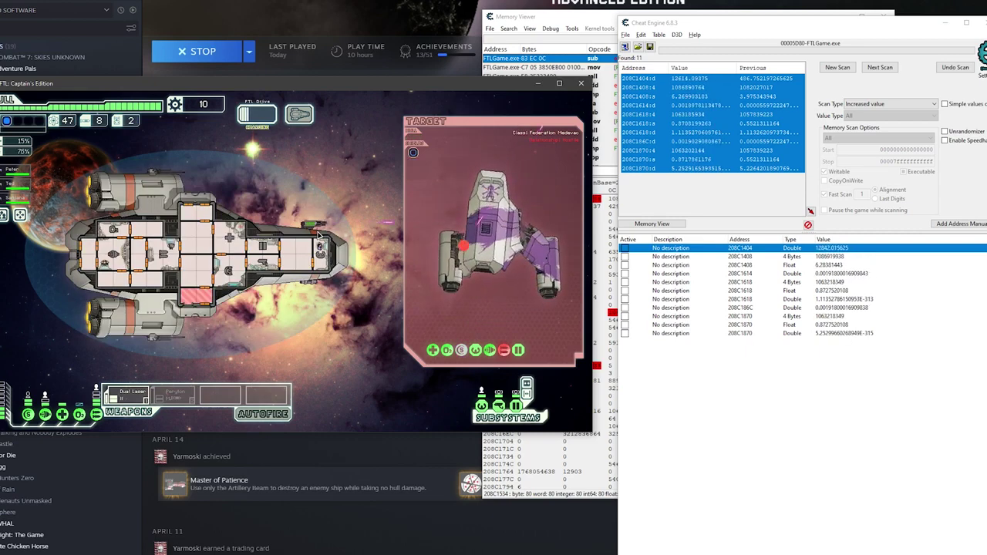
click(225, 236)
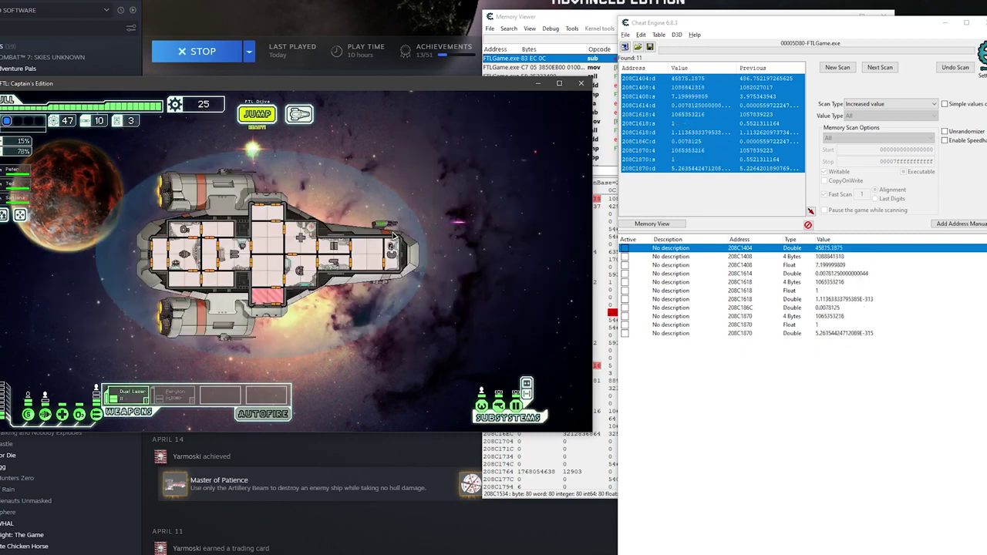